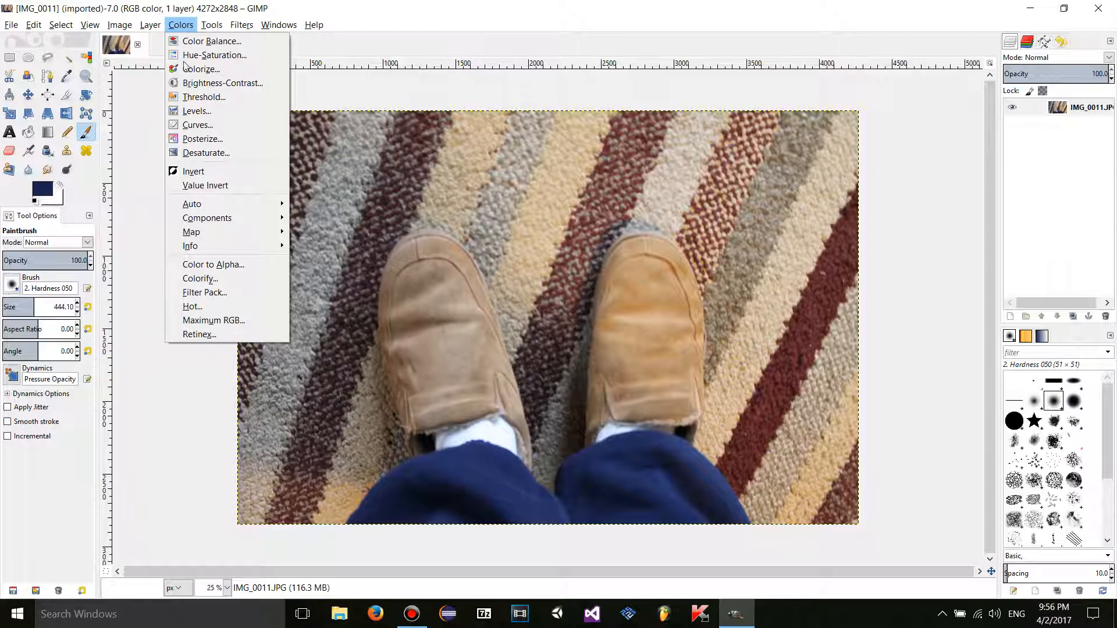
- Open the photo's histogram, check its Red and Green channels, then return to the Layers list
{"action": "mouse_move", "coordinate": [205, 246]}
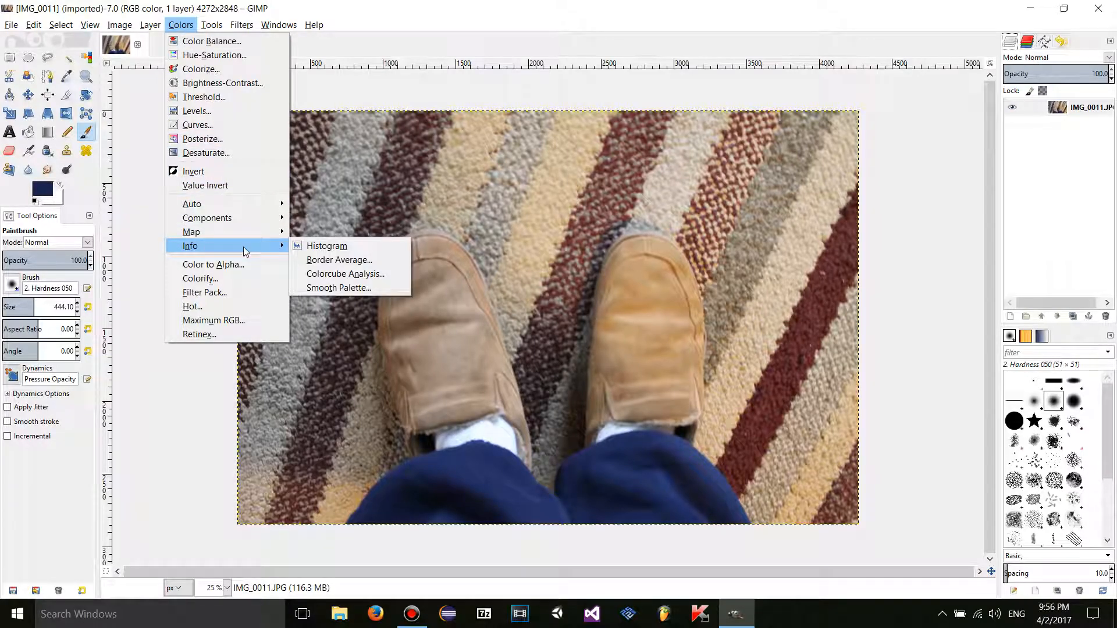
{"action": "left_click", "coordinate": [406, 249]}
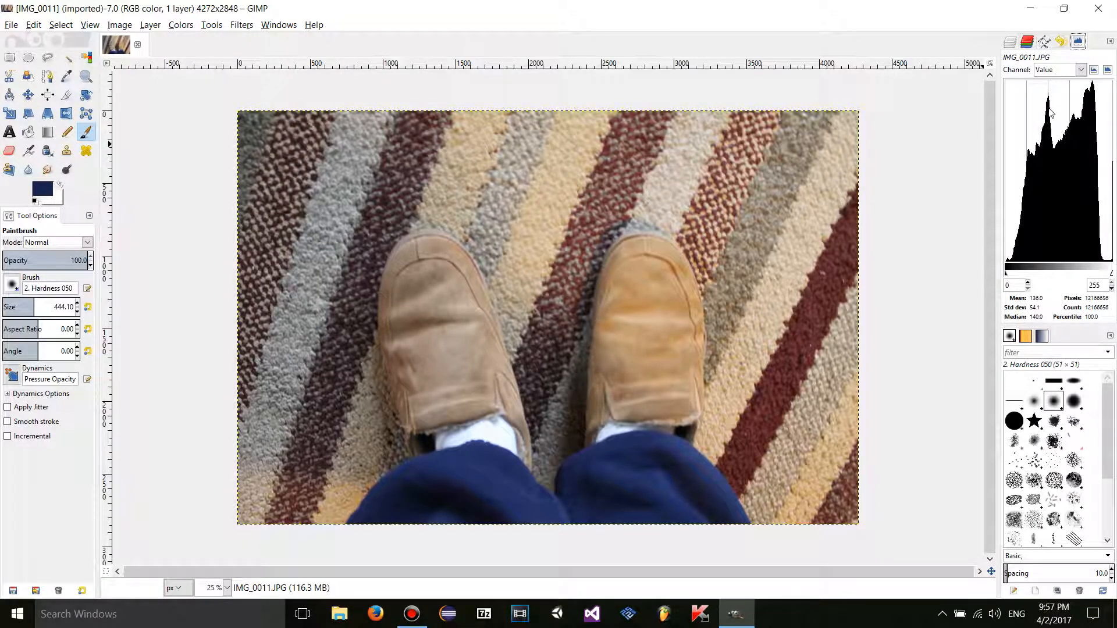
{"action": "left_click", "coordinate": [1061, 70]}
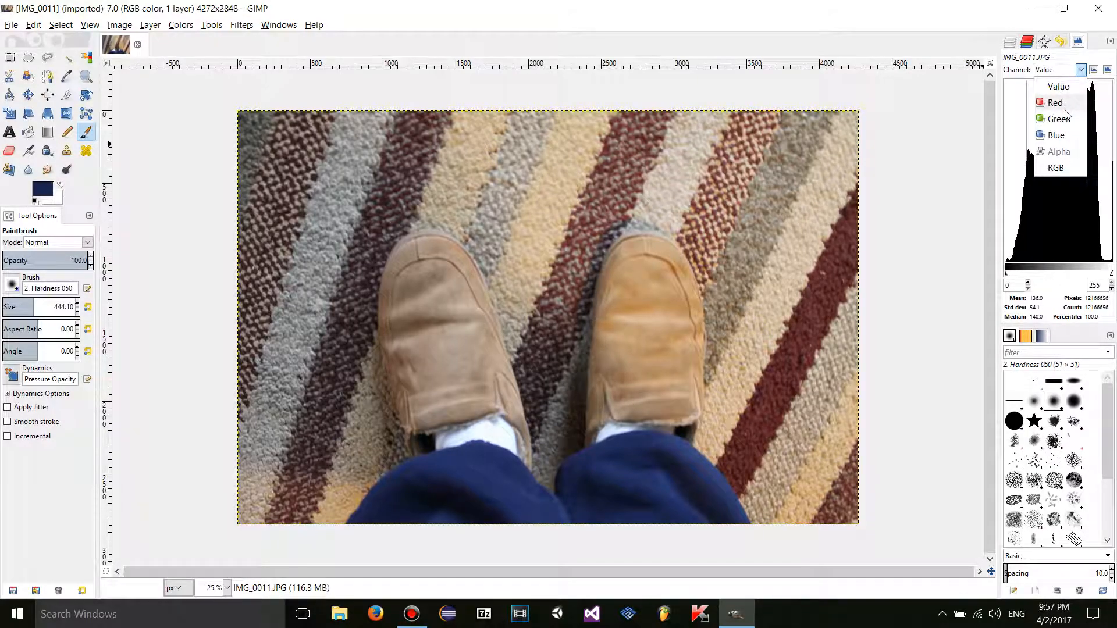
{"action": "left_click", "coordinate": [1055, 103]}
{"action": "left_click", "coordinate": [1060, 71]}
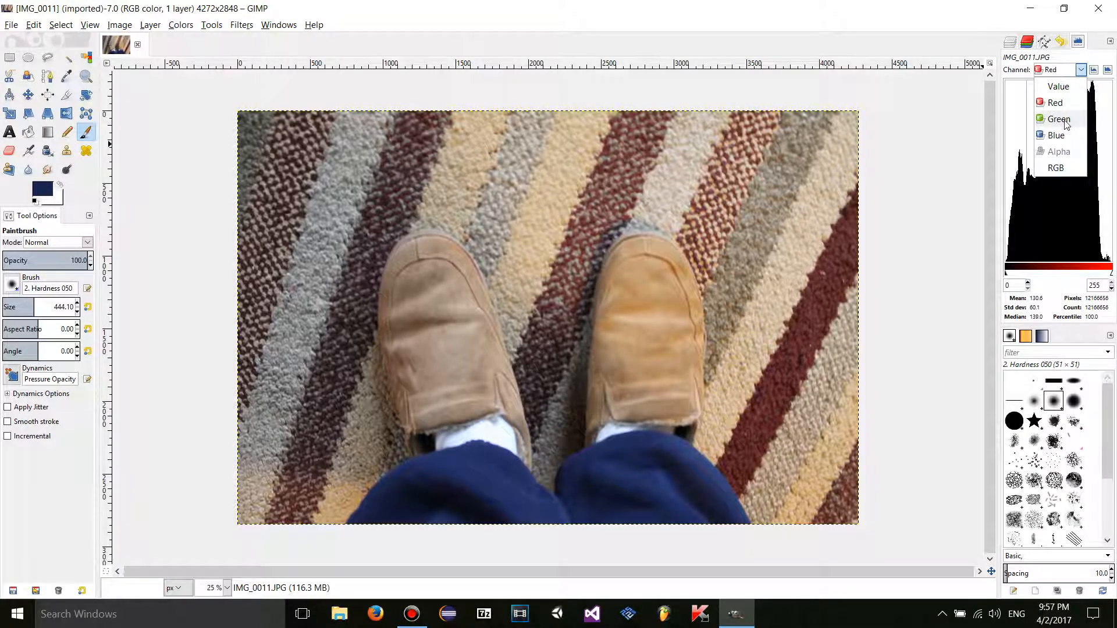
{"action": "left_click", "coordinate": [1059, 119]}
{"action": "left_click", "coordinate": [1060, 70]}
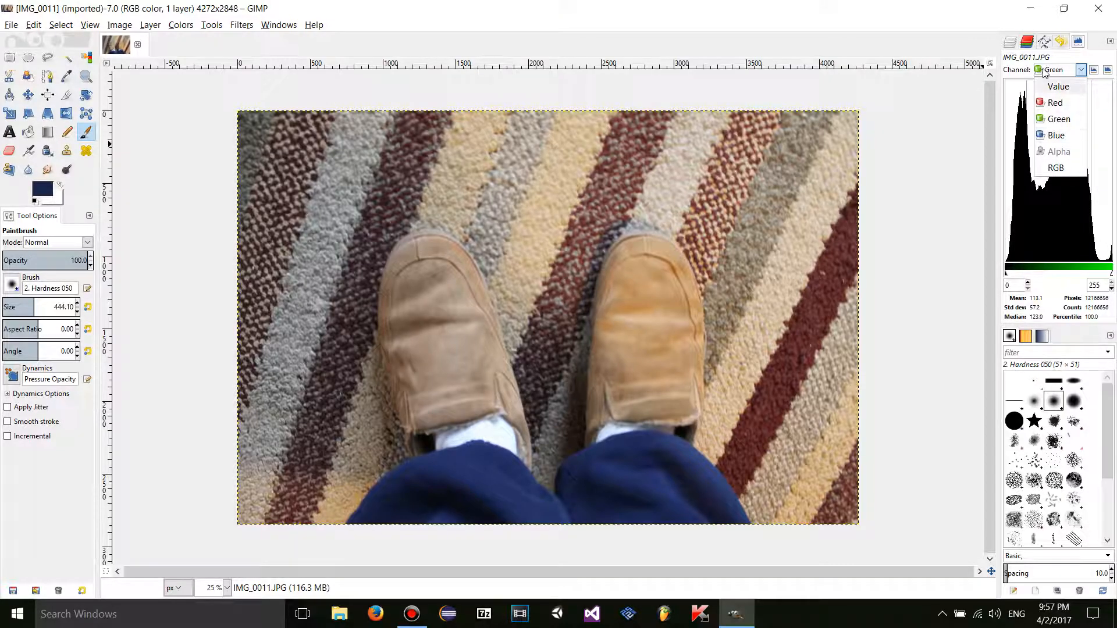
{"action": "left_click", "coordinate": [1018, 46]}
{"action": "left_click", "coordinate": [1010, 41]}
- Add an alpha channel to the IMG_0011 layer, then view the Alpha, RGB and Value histograms
{"action": "right_click", "coordinate": [1040, 109]}
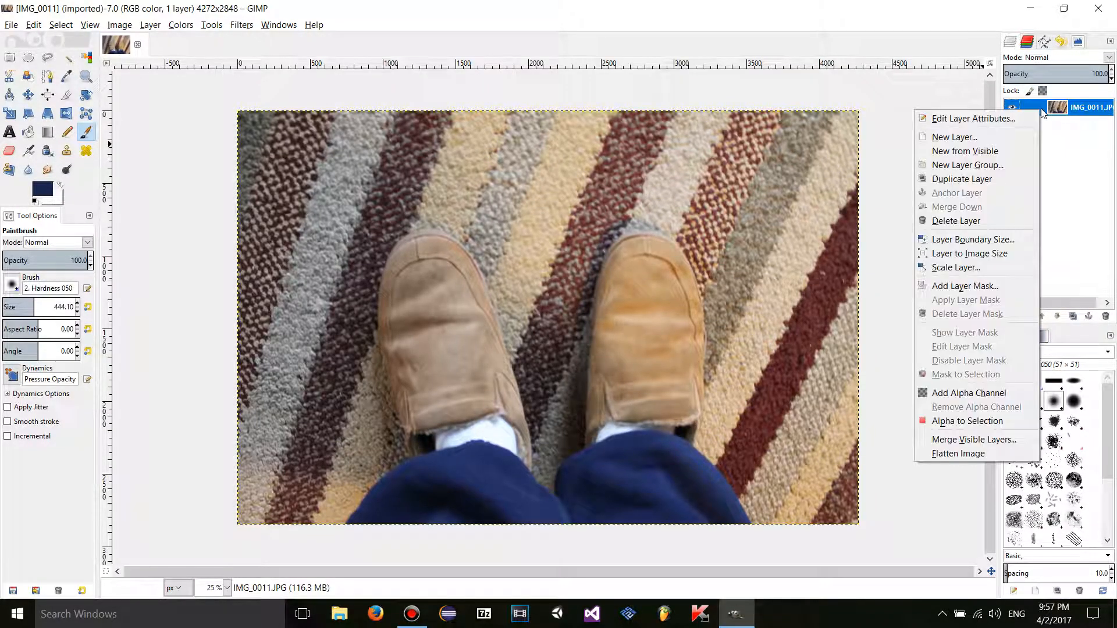
{"action": "left_click", "coordinate": [968, 393]}
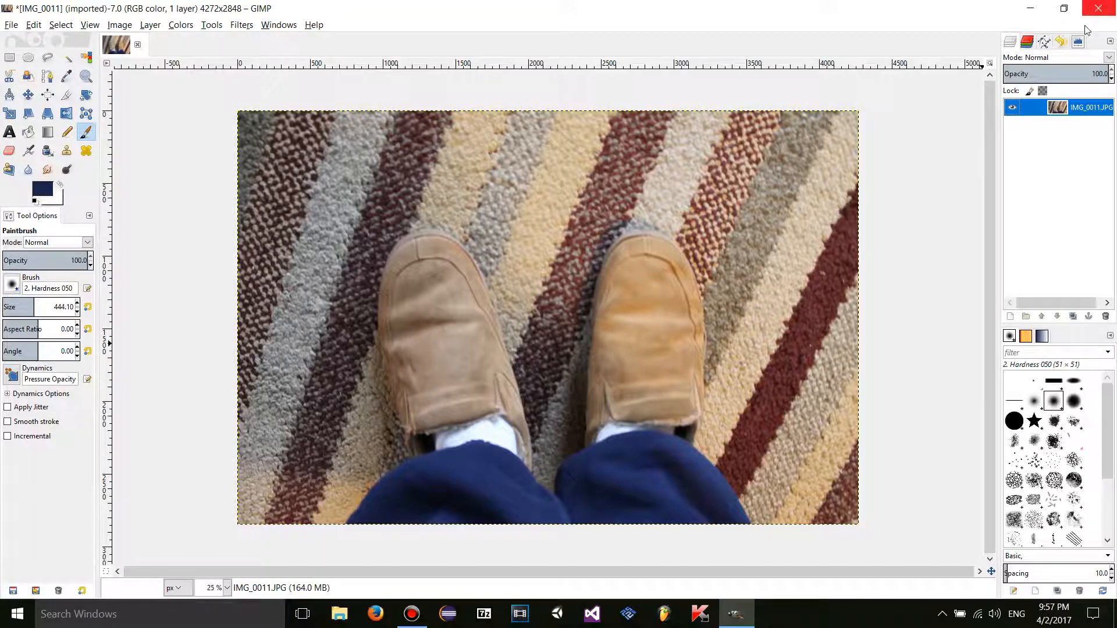
{"action": "left_click", "coordinate": [1076, 42]}
{"action": "left_click", "coordinate": [1053, 70]}
{"action": "left_click", "coordinate": [1050, 150]}
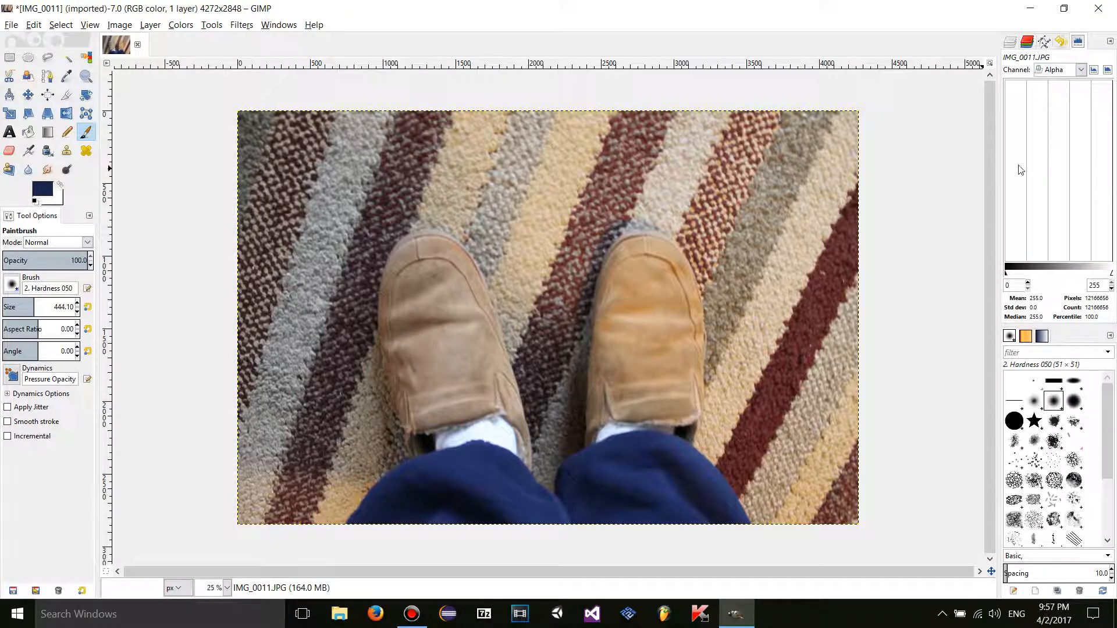
{"action": "left_click", "coordinate": [1050, 73]}
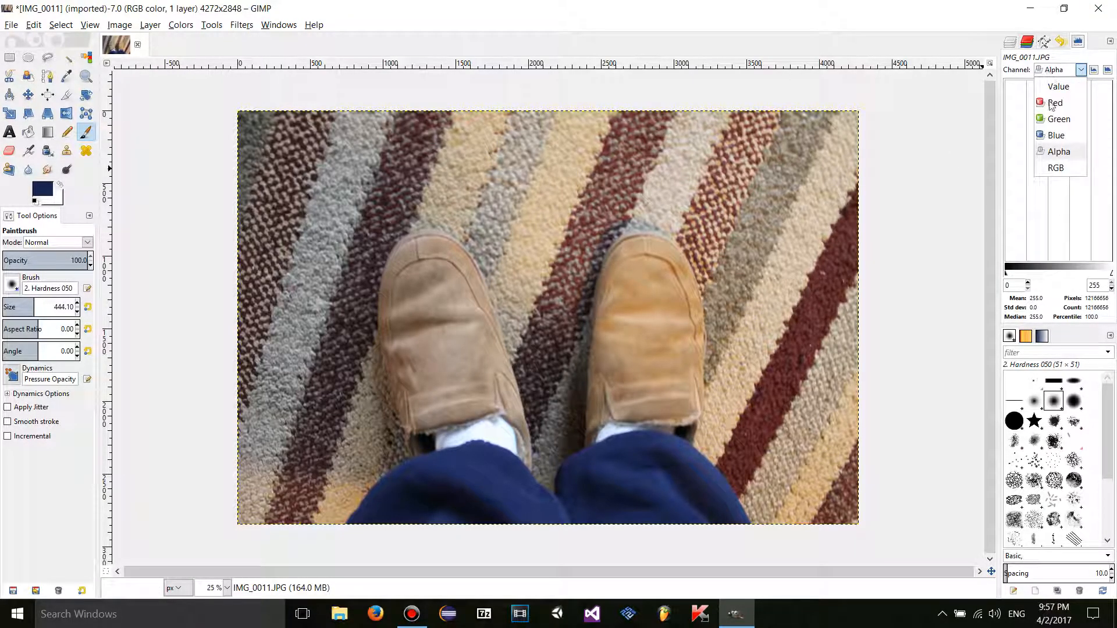
{"action": "left_click", "coordinate": [1061, 175]}
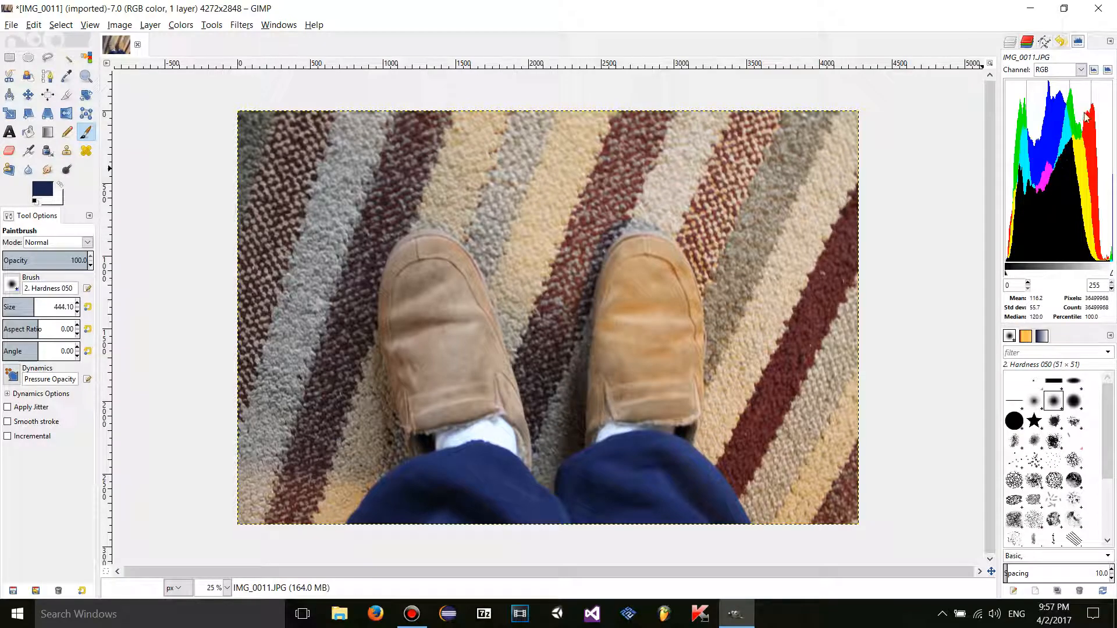
{"action": "left_click", "coordinate": [1053, 71]}
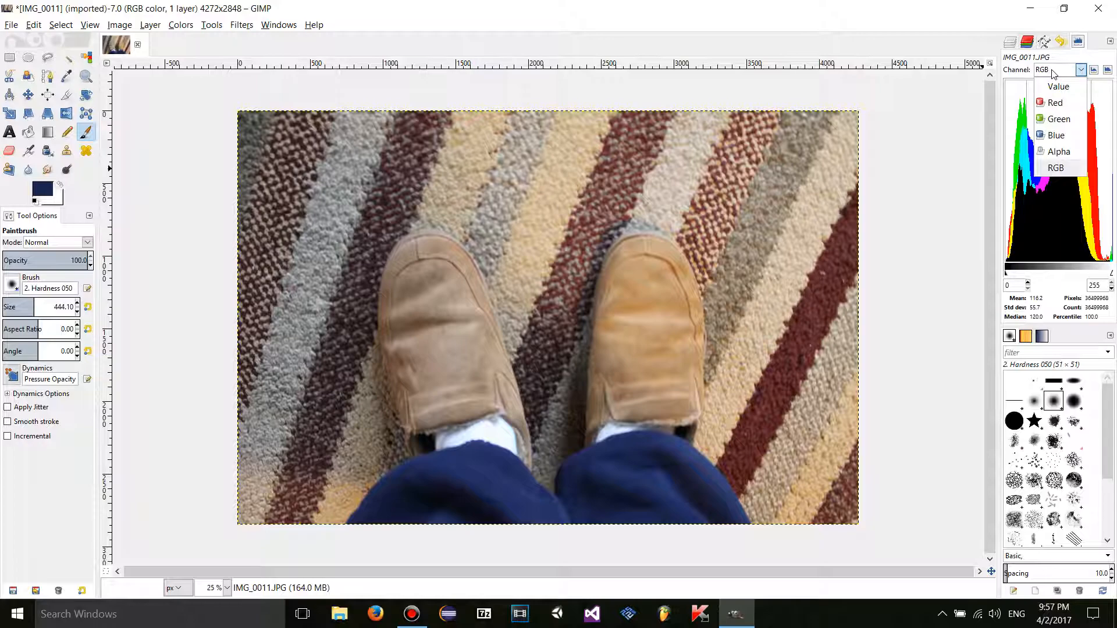
{"action": "left_click", "coordinate": [1065, 88]}
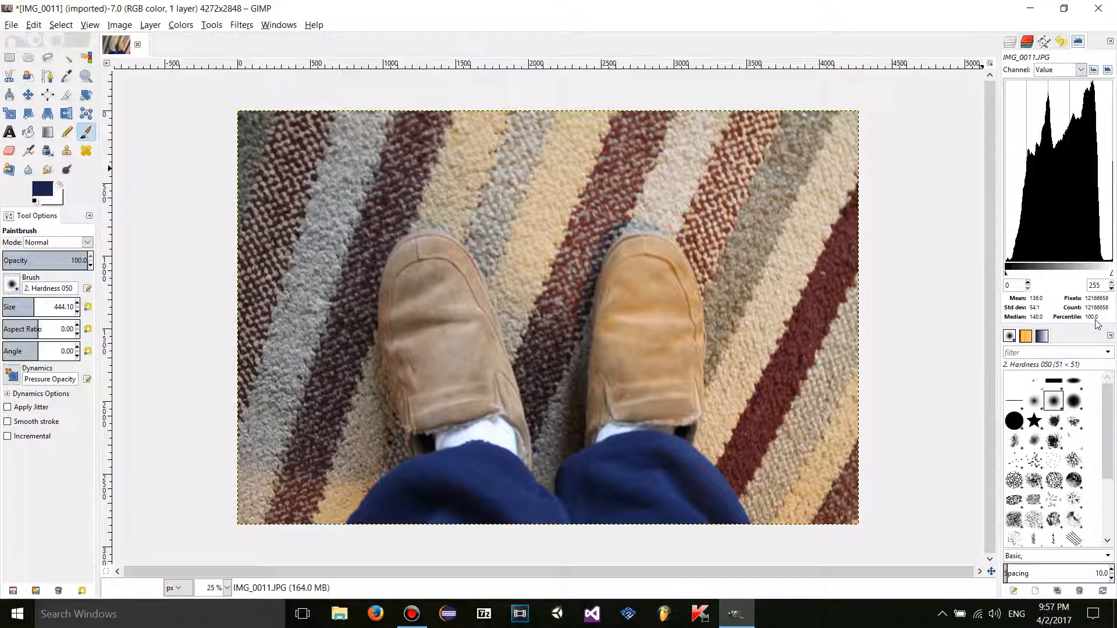
- Narrow the histogram range to darker tones, then float and close the histogram to show Layers
{"action": "left_click_drag", "start_coordinate": [1111, 274], "coordinate": [1025, 274]}
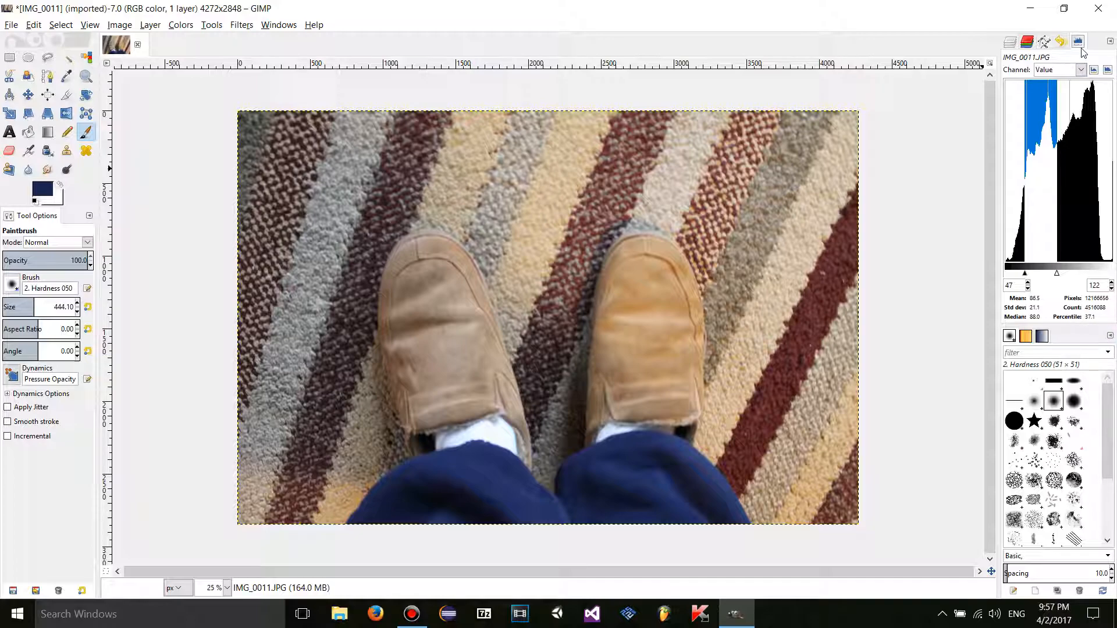
{"action": "left_click_drag", "start_coordinate": [1078, 41], "coordinate": [965, 173]}
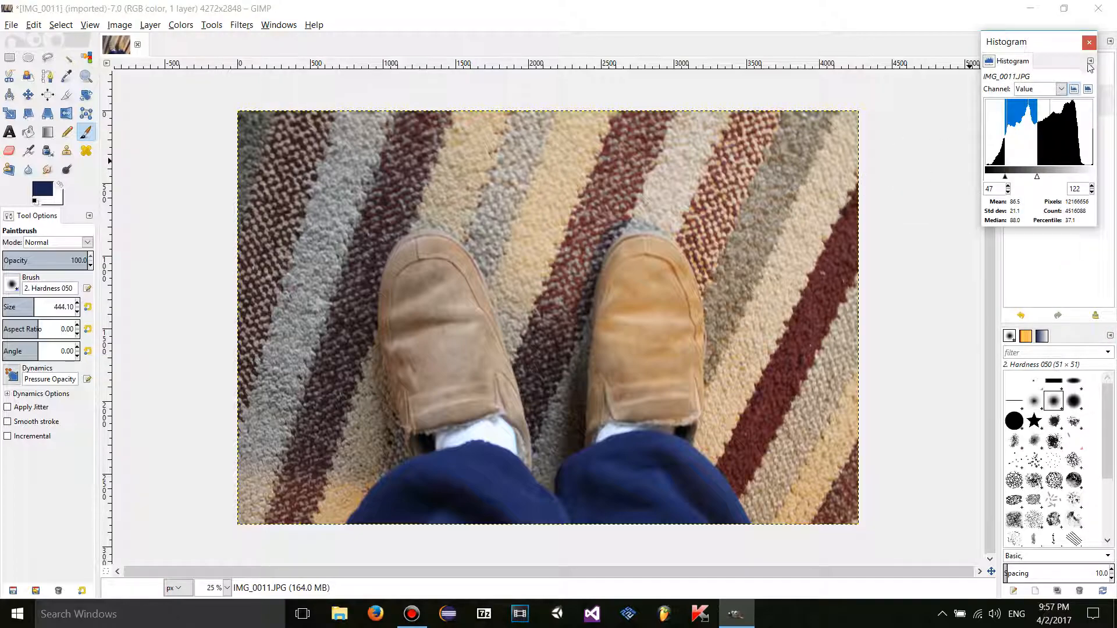
{"action": "left_click", "coordinate": [1089, 42]}
{"action": "left_click", "coordinate": [1015, 42]}
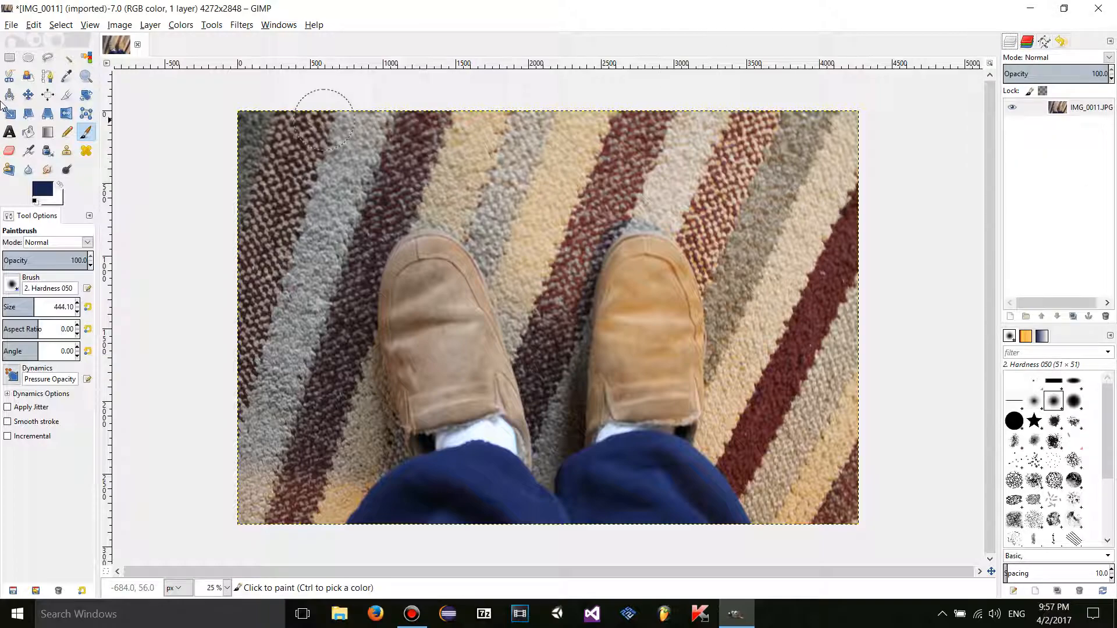
- Review Border Average settings, cancel without applying, and reset the foreground colour to black
{"action": "left_click", "coordinate": [183, 26]}
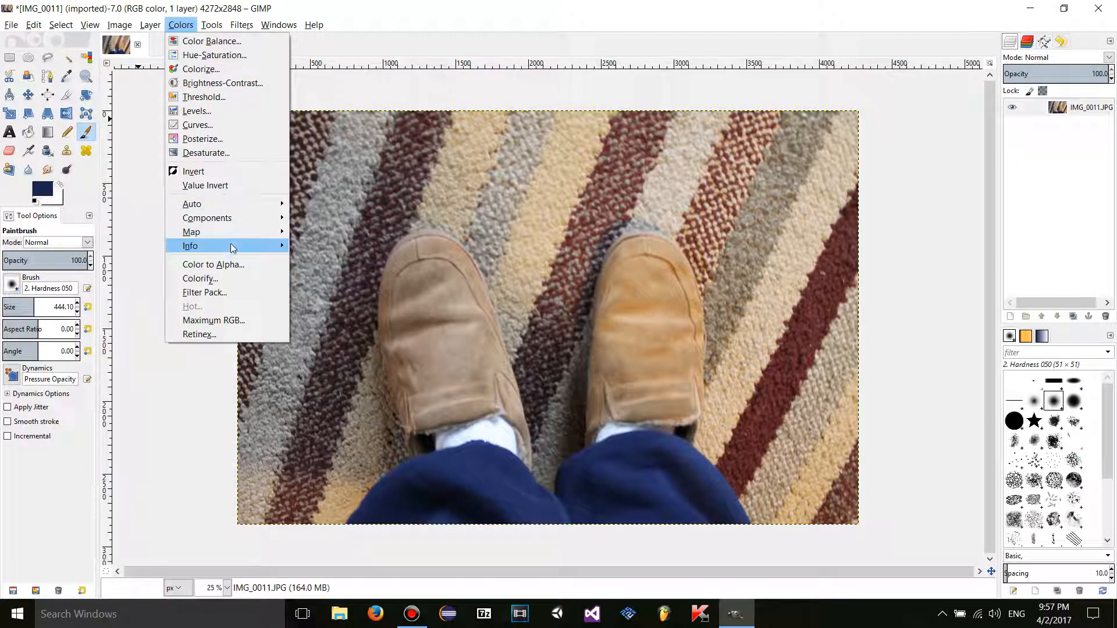
{"action": "mouse_move", "coordinate": [232, 248]}
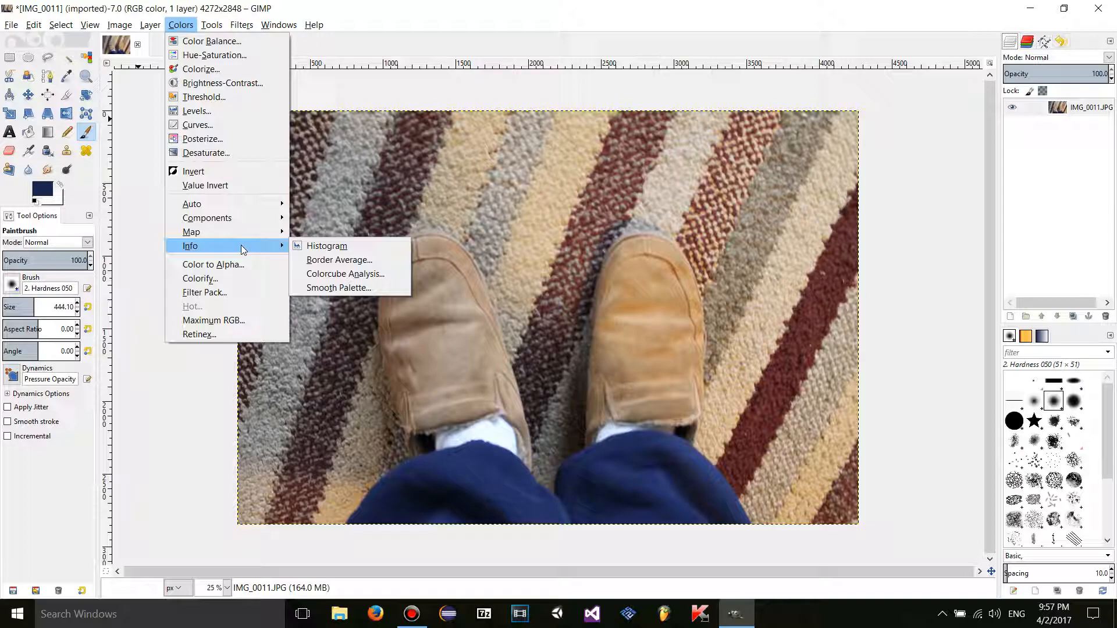
{"action": "left_click", "coordinate": [390, 260]}
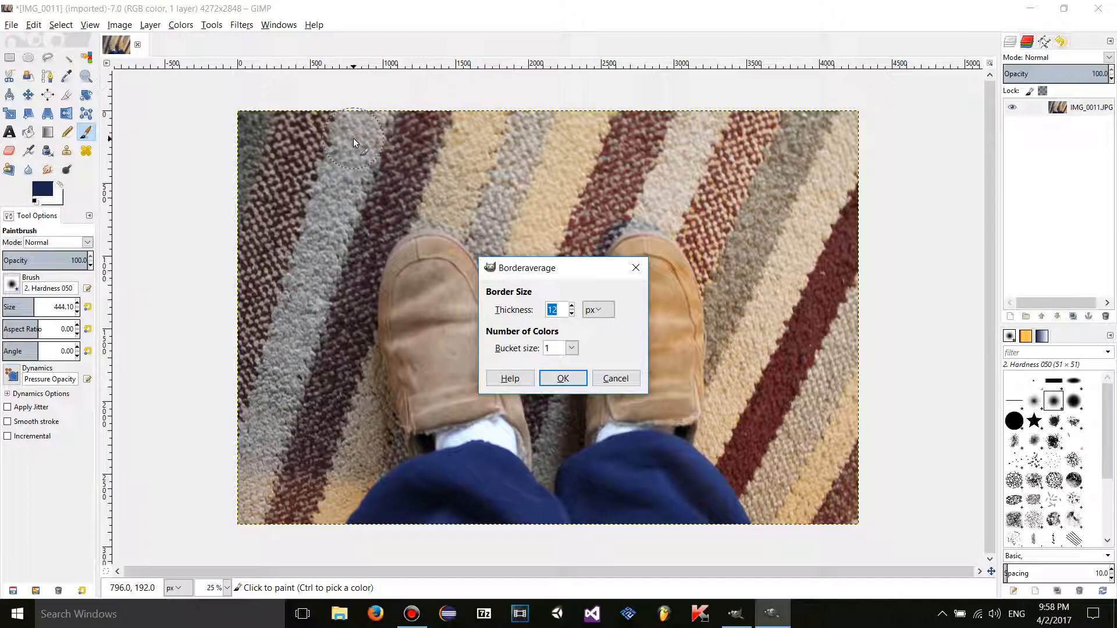
{"action": "left_click_drag", "start_coordinate": [553, 268], "coordinate": [603, 256]}
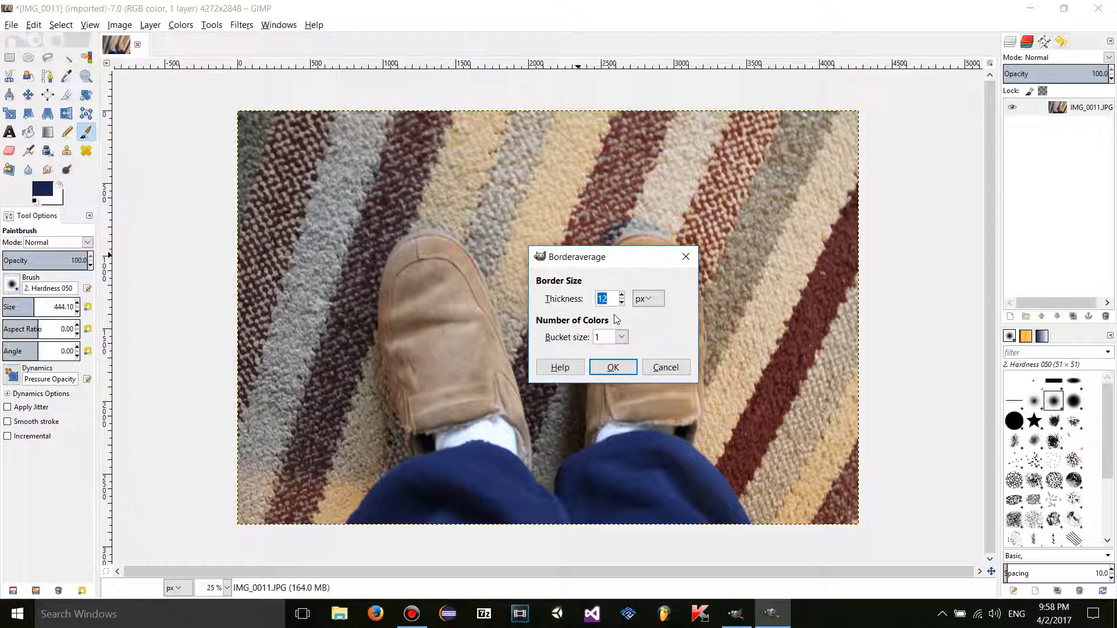
{"action": "left_click", "coordinate": [666, 367]}
{"action": "left_click", "coordinate": [36, 201]}
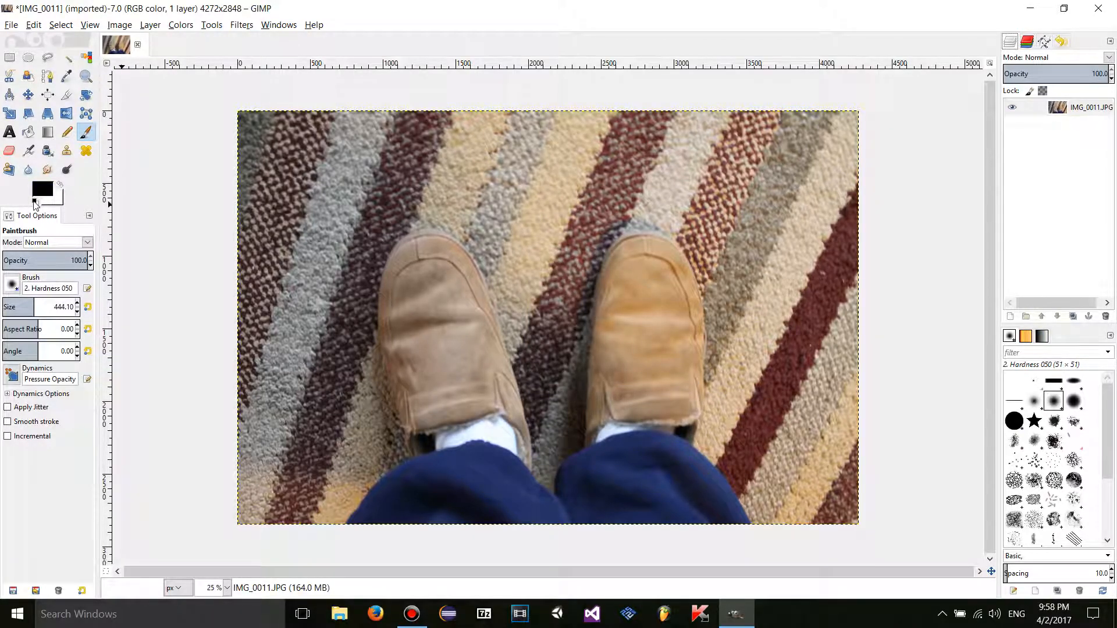
- Run Border Average with 45 px thickness and bucket size 1, making the foreground dark navy
{"action": "left_click", "coordinate": [188, 26]}
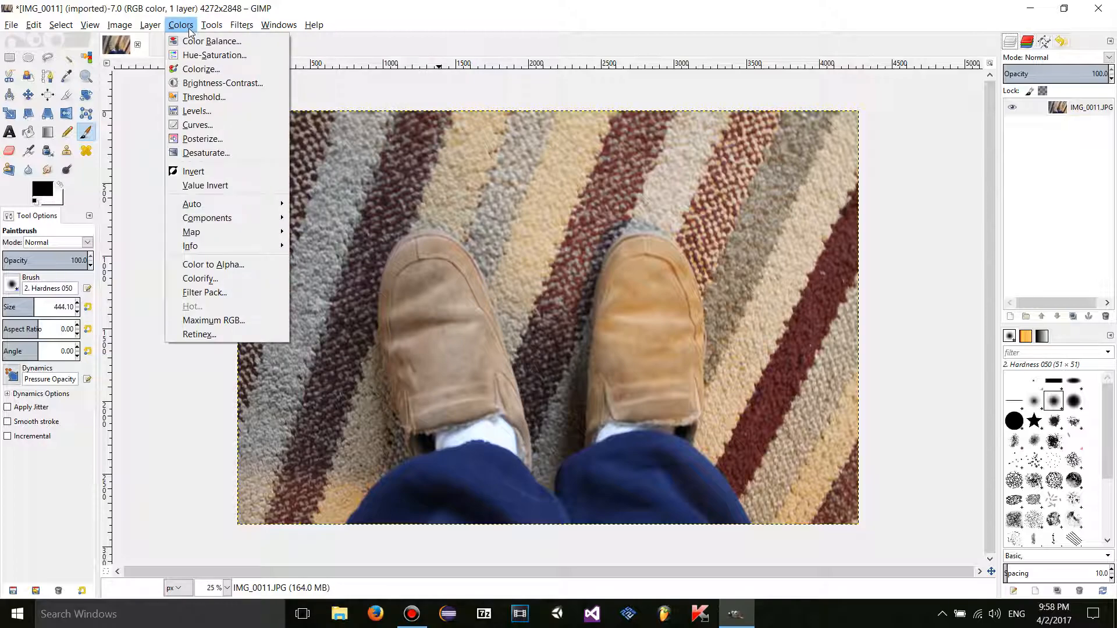
{"action": "mouse_move", "coordinate": [192, 245]}
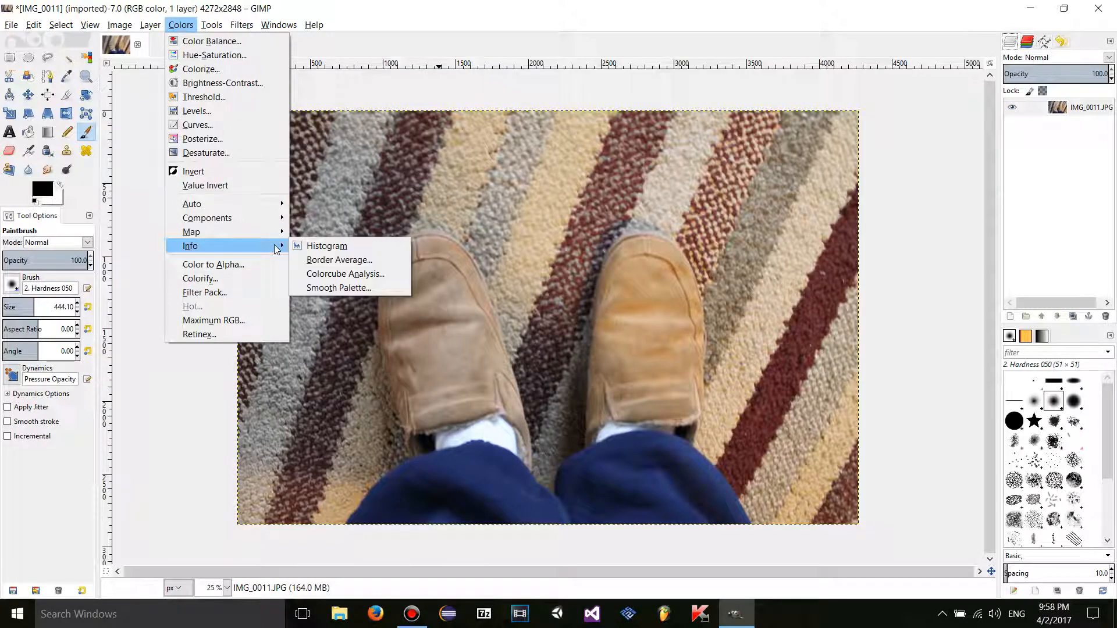
{"action": "left_click", "coordinate": [394, 259]}
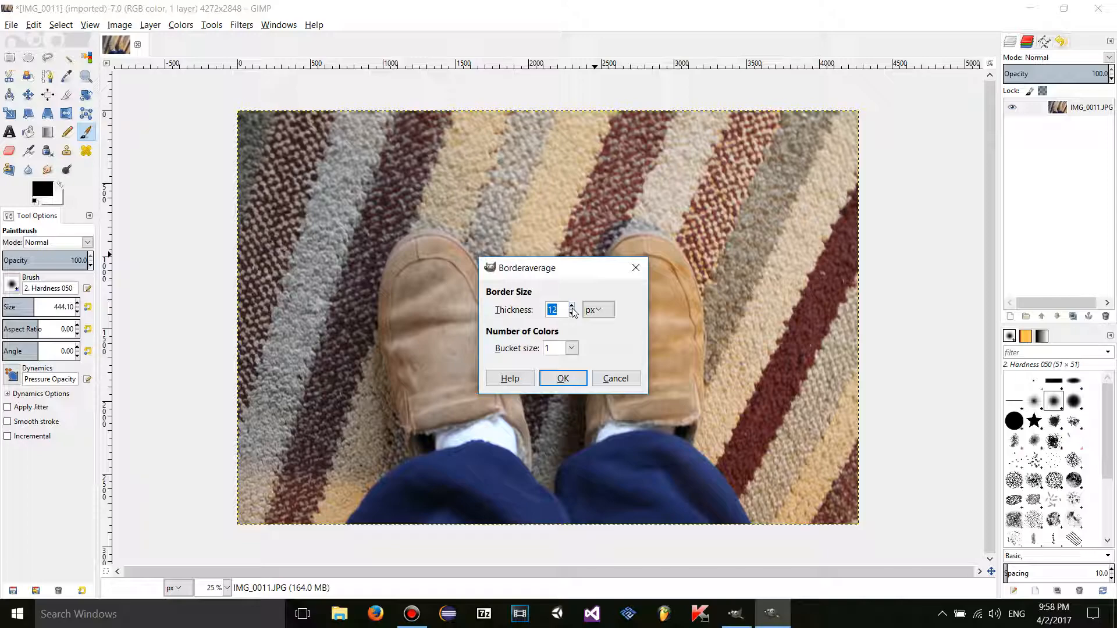
{"action": "left_click", "coordinate": [571, 349]}
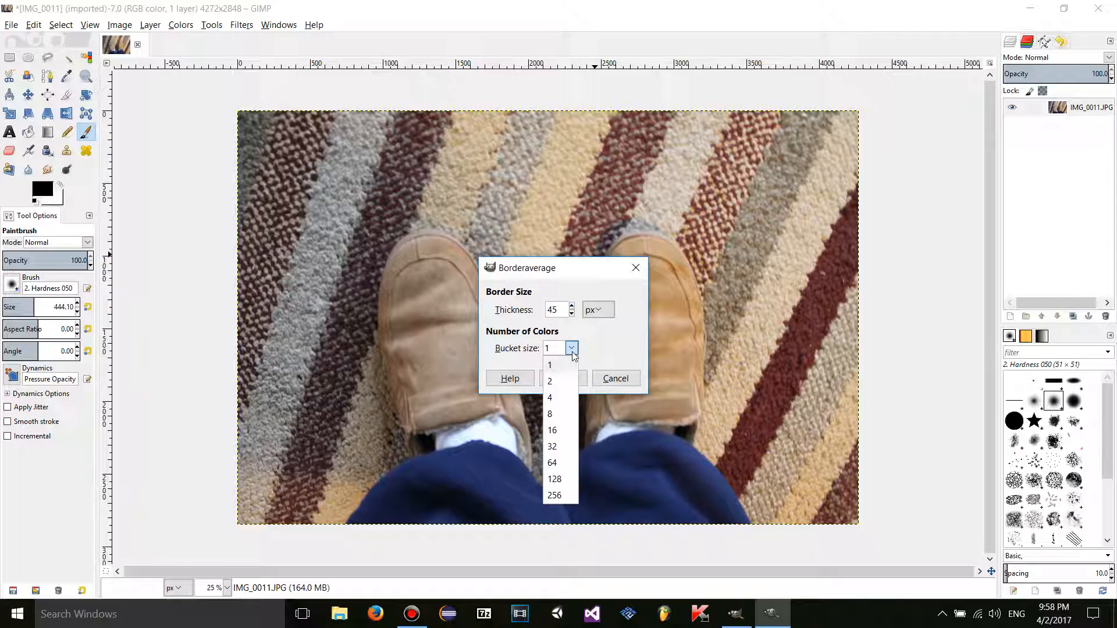
{"action": "left_click", "coordinate": [563, 352]}
{"action": "left_click", "coordinate": [568, 349]}
{"action": "left_click", "coordinate": [558, 369]}
{"action": "left_click", "coordinate": [562, 352]}
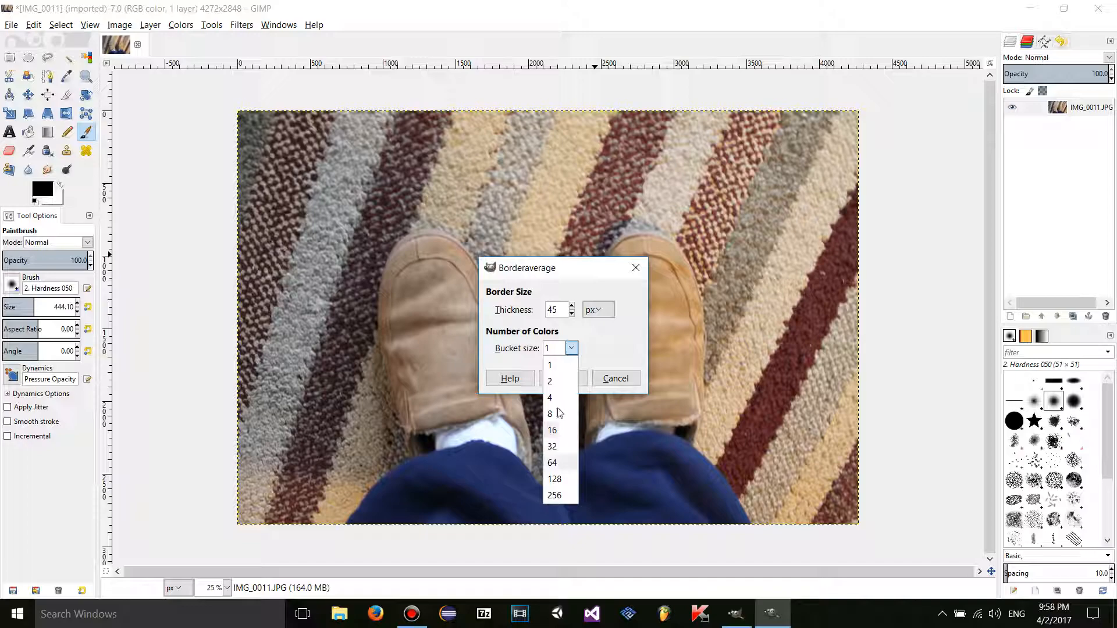
{"action": "left_click", "coordinate": [558, 349]}
{"action": "left_click", "coordinate": [558, 349]}
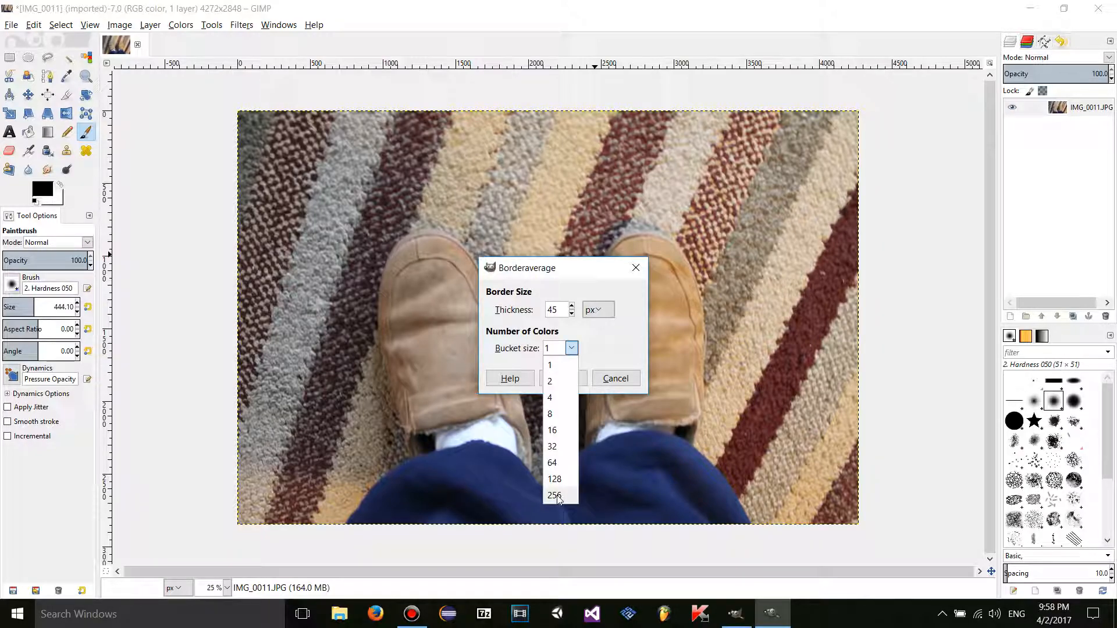
{"action": "left_click", "coordinate": [555, 495]}
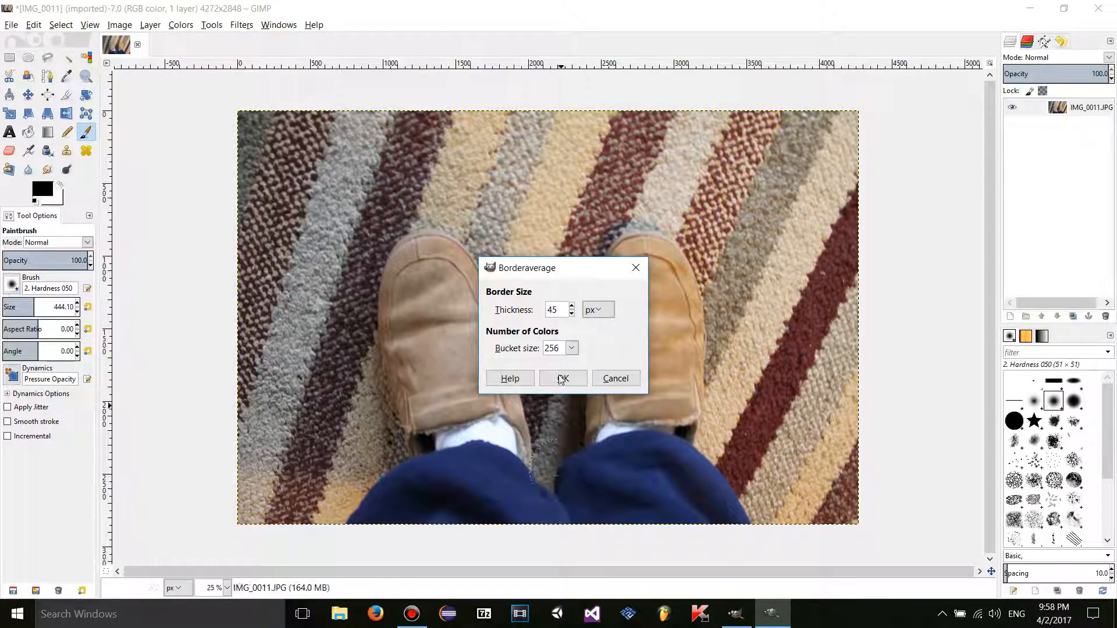
{"action": "left_click", "coordinate": [571, 348]}
{"action": "left_click", "coordinate": [560, 368]}
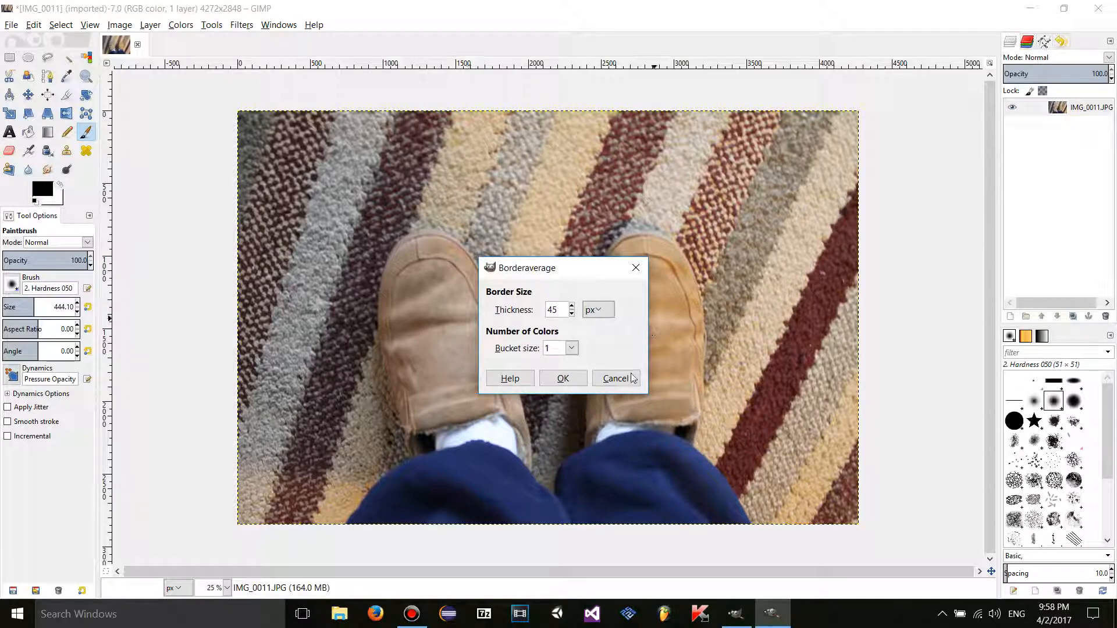
{"action": "left_click", "coordinate": [564, 379]}
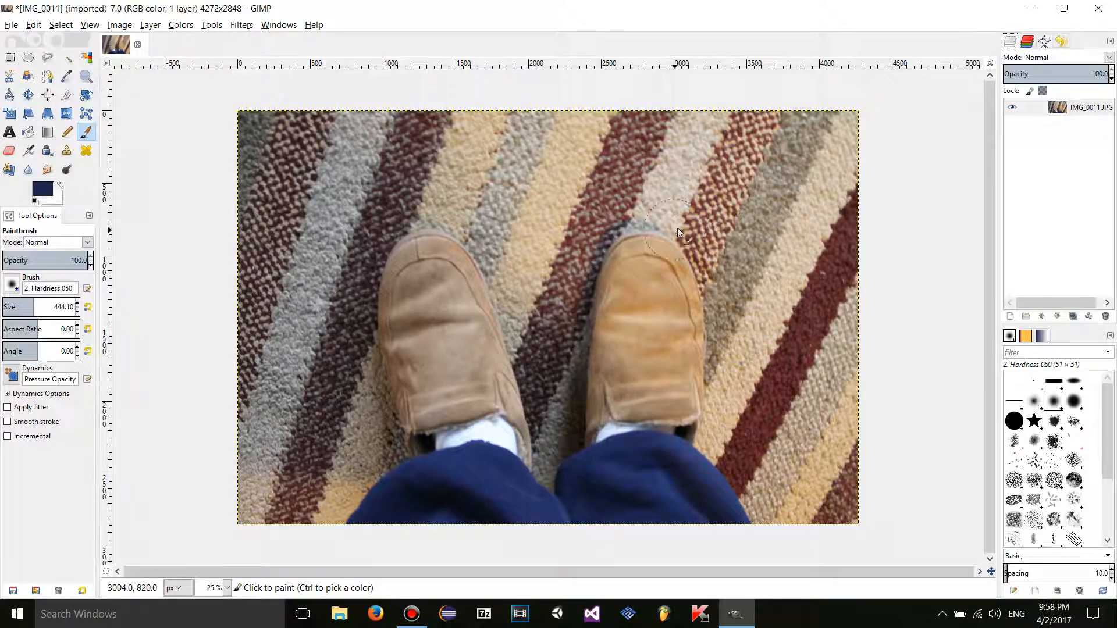
- Confirm the navy 1a264e foreground, paint a trial band across the carpet, then undo it
{"action": "left_click", "coordinate": [44, 196]}
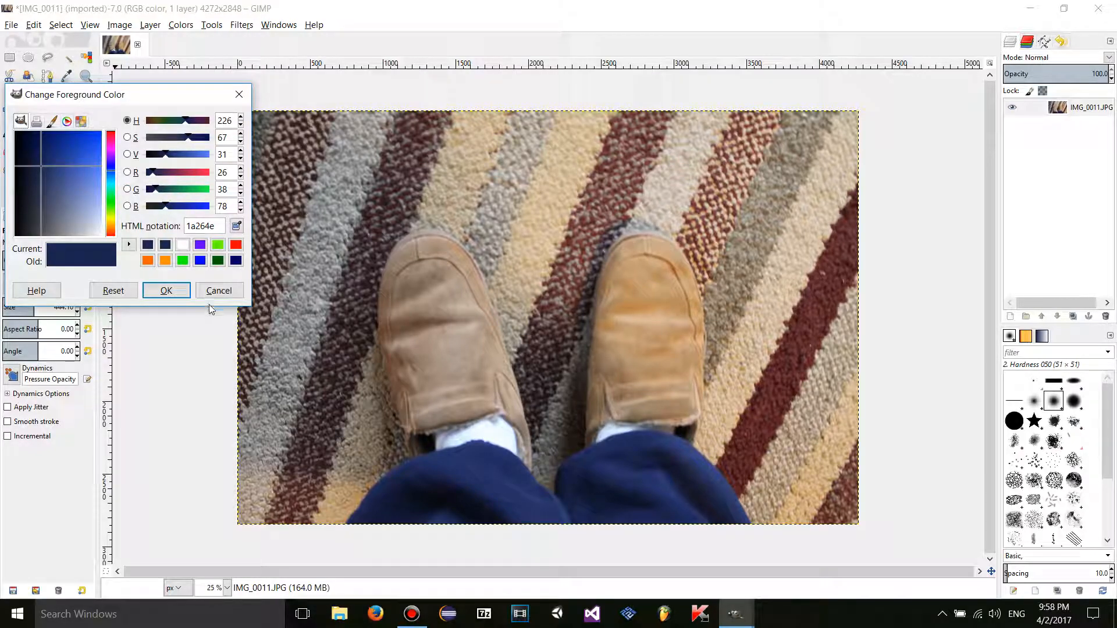
{"action": "left_click", "coordinate": [167, 290]}
{"action": "left_click", "coordinate": [489, 224]}
{"action": "mouse_move", "coordinate": [487, 224]}
{"action": "left_mouse_down"}
{"action": "mouse_move", "coordinate": [731, 253]}
{"action": "mouse_move", "coordinate": [672, 221]}
{"action": "mouse_move", "coordinate": [471, 239]}
{"action": "mouse_move", "coordinate": [687, 303]}
{"action": "left_mouse_up"}
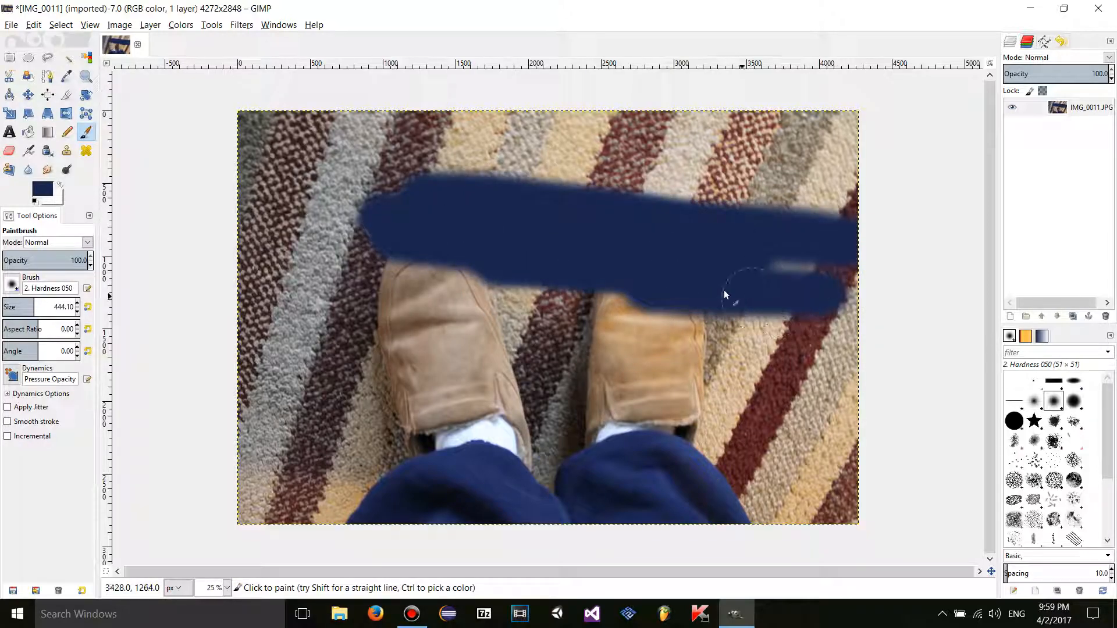
{"action": "key", "text": "ctrl+z"}
{"action": "key", "text": "ctrl+z"}
{"action": "key", "text": "ctrl+z"}
{"action": "left_click", "coordinate": [191, 30]}
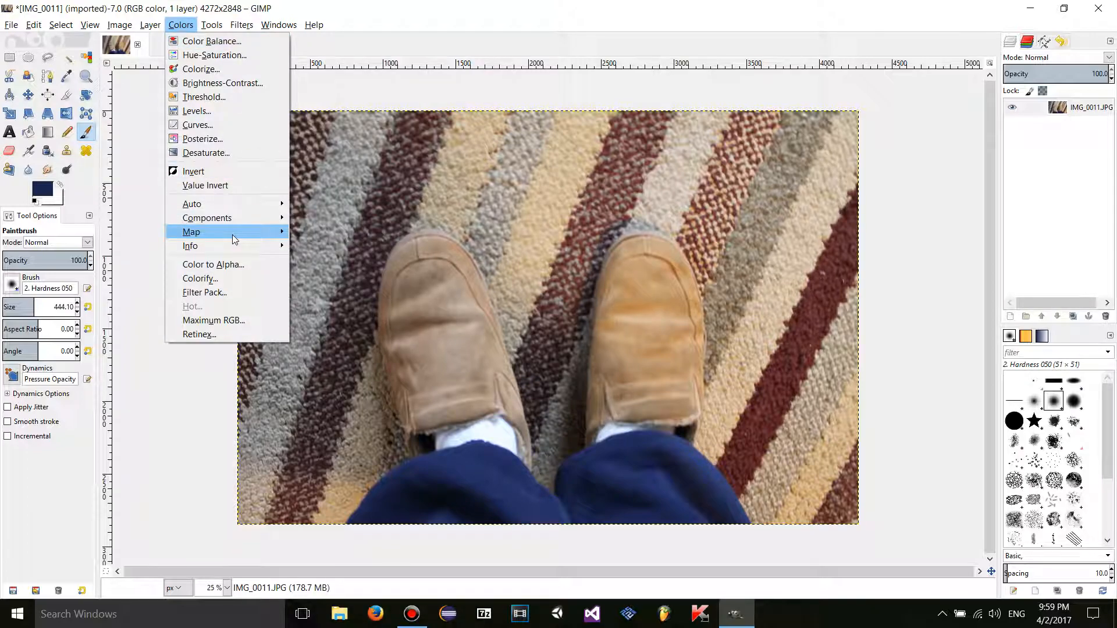
{"action": "mouse_move", "coordinate": [231, 246]}
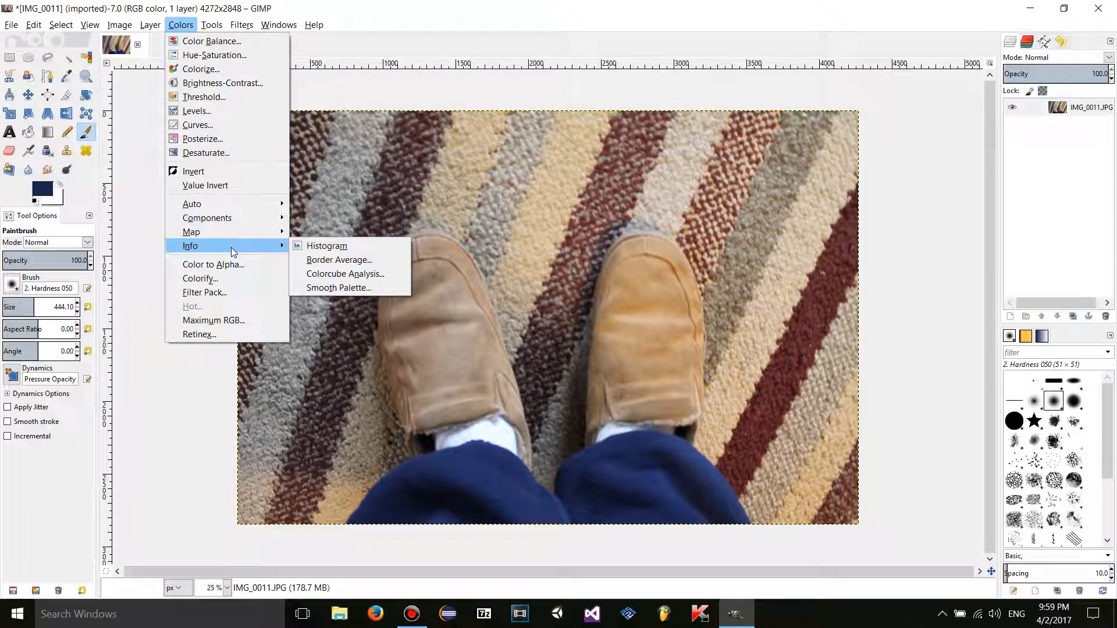
- Run Colorcube Analysis, noting 178428 unique colours in the 4272 × 2848 image, then close it
{"action": "left_click", "coordinate": [343, 279]}
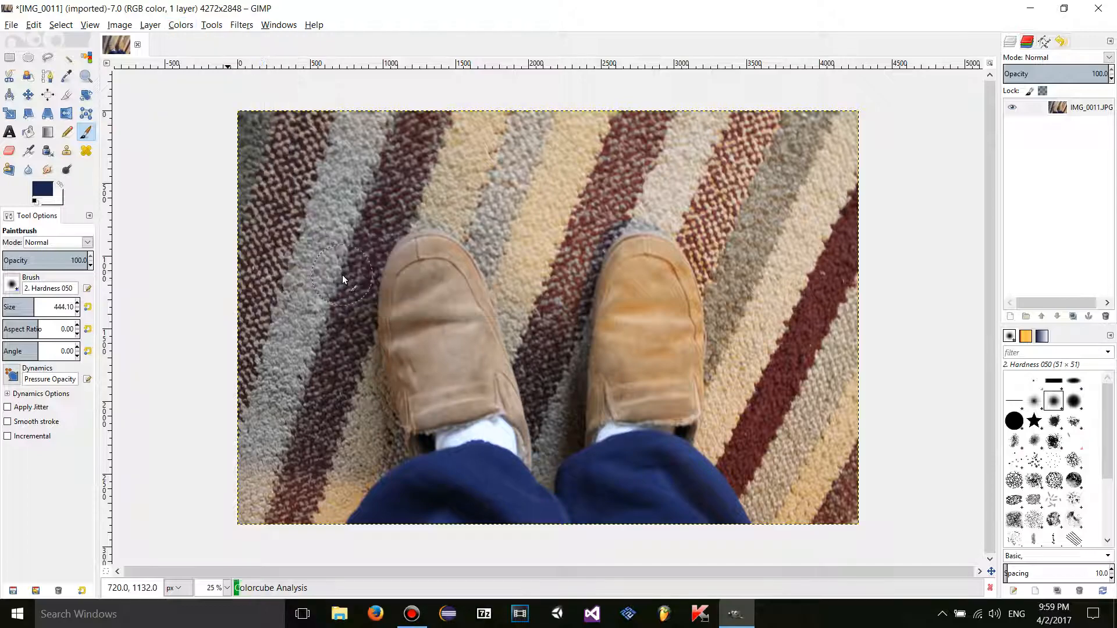
{"action": "left_click_drag", "start_coordinate": [566, 242], "coordinate": [532, 211]}
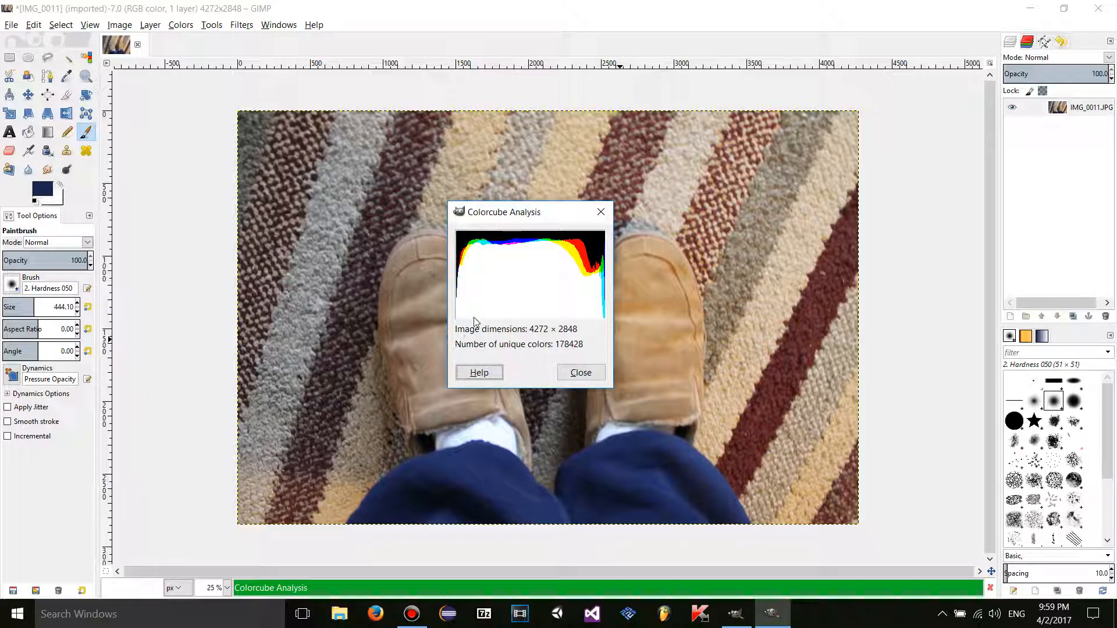
{"action": "left_click", "coordinate": [574, 378]}
- Run Smooth Palette with width 64, height 64 and search depth 64
{"action": "left_click", "coordinate": [182, 26]}
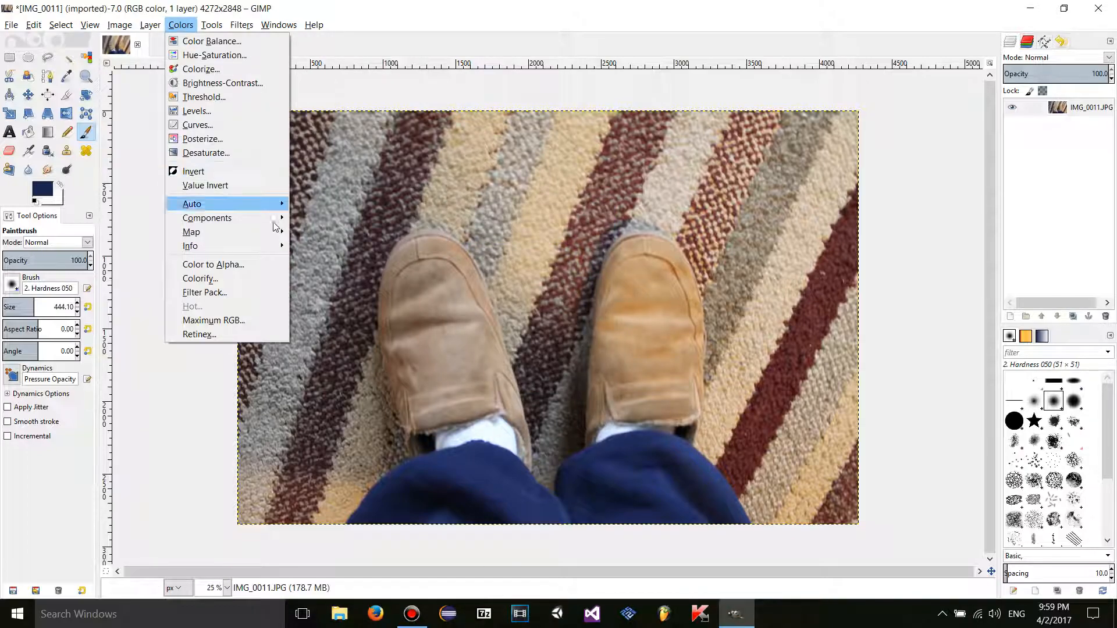
{"action": "mouse_move", "coordinate": [252, 247]}
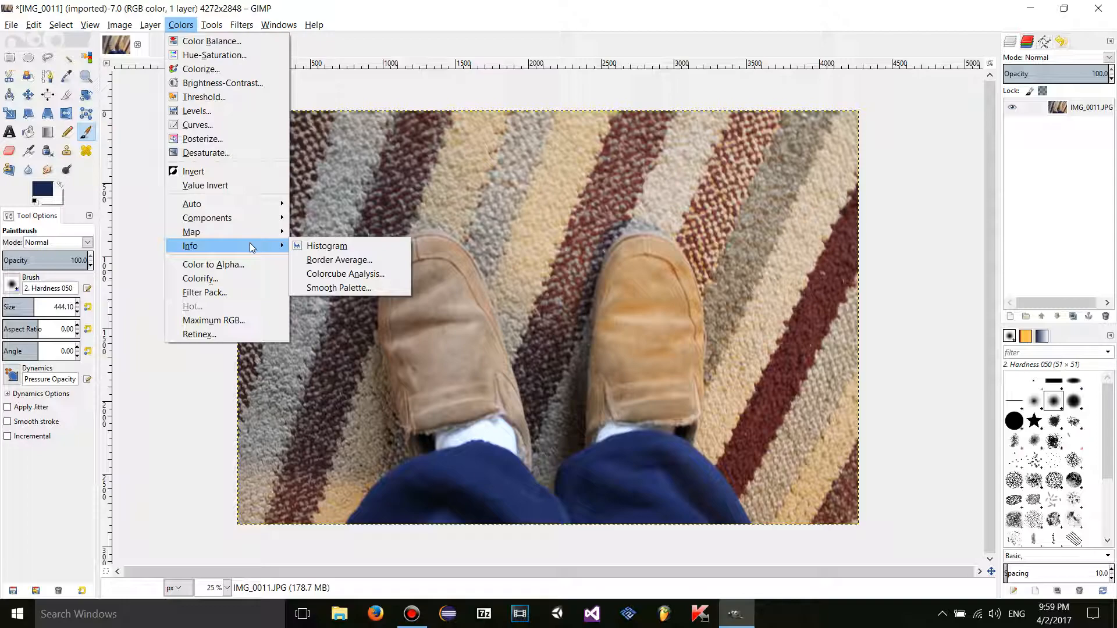
{"action": "left_click", "coordinate": [394, 288]}
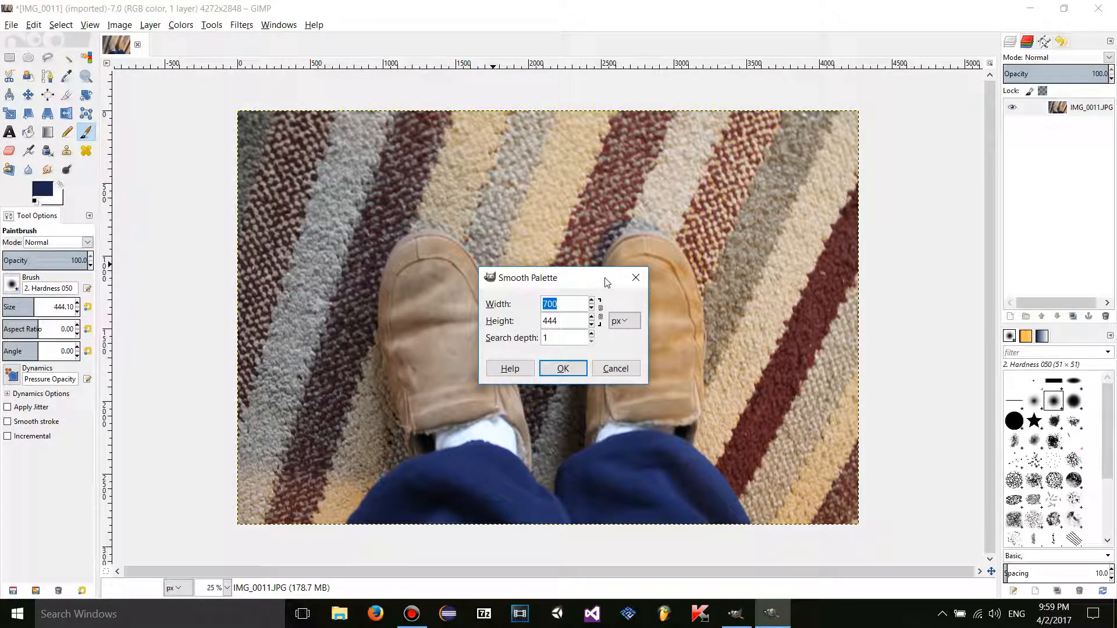
{"action": "mouse_move", "coordinate": [607, 282]}
{"action": "left_mouse_down"}
{"action": "mouse_move", "coordinate": [603, 252]}
{"action": "mouse_move", "coordinate": [596, 270]}
{"action": "left_mouse_up"}
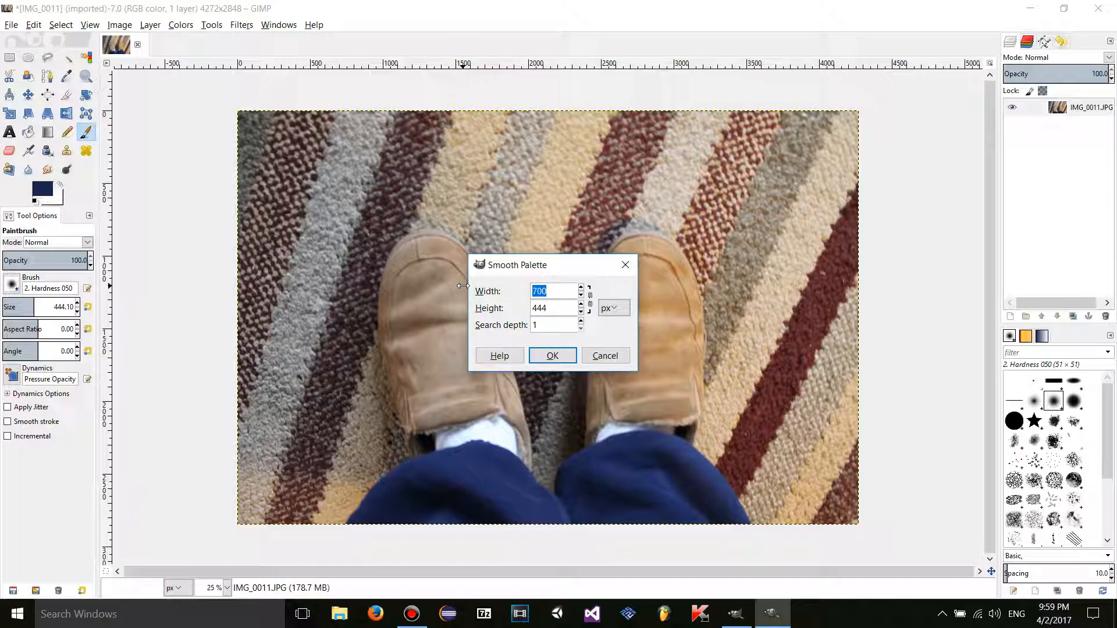
{"action": "type", "text": "64"}
{"action": "key", "text": "Tab"}
{"action": "type", "text": "6"}
{"action": "key", "text": "BackSpace"}
{"action": "type", "text": "64"}
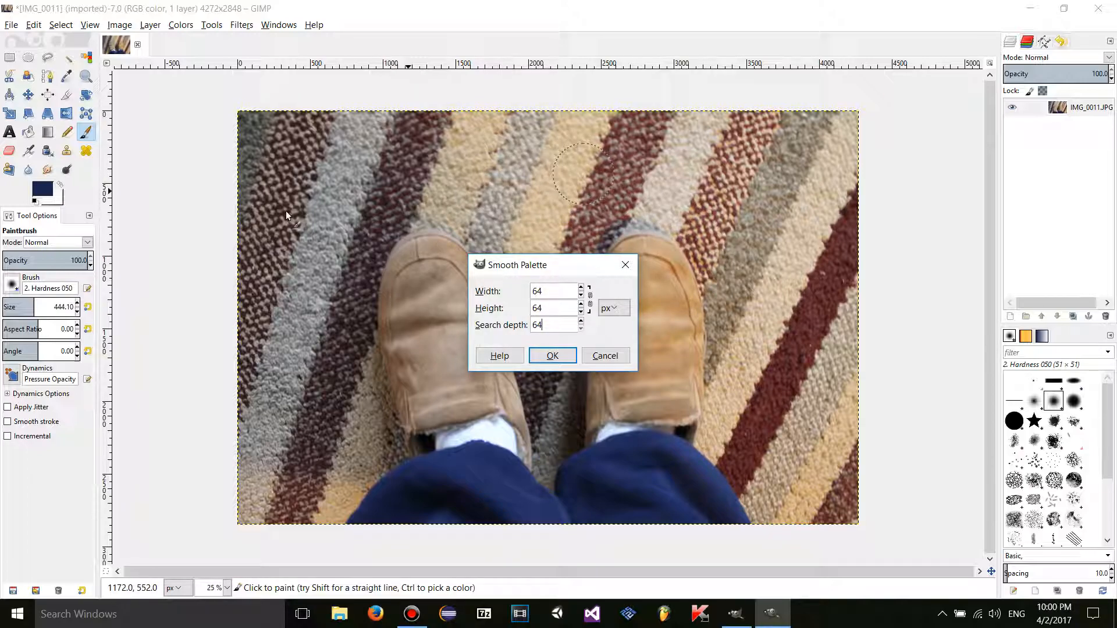
{"action": "left_click", "coordinate": [555, 357]}
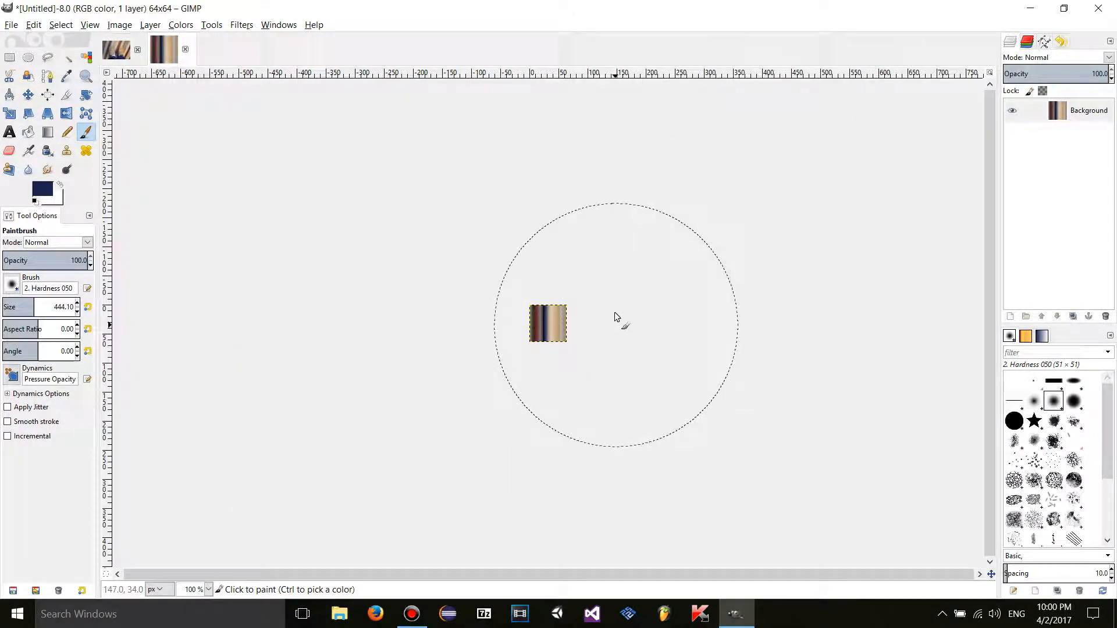
- Zoom in on the 64 × 64 palette image to inspect its stripes
{"action": "left_click", "coordinate": [86, 76]}
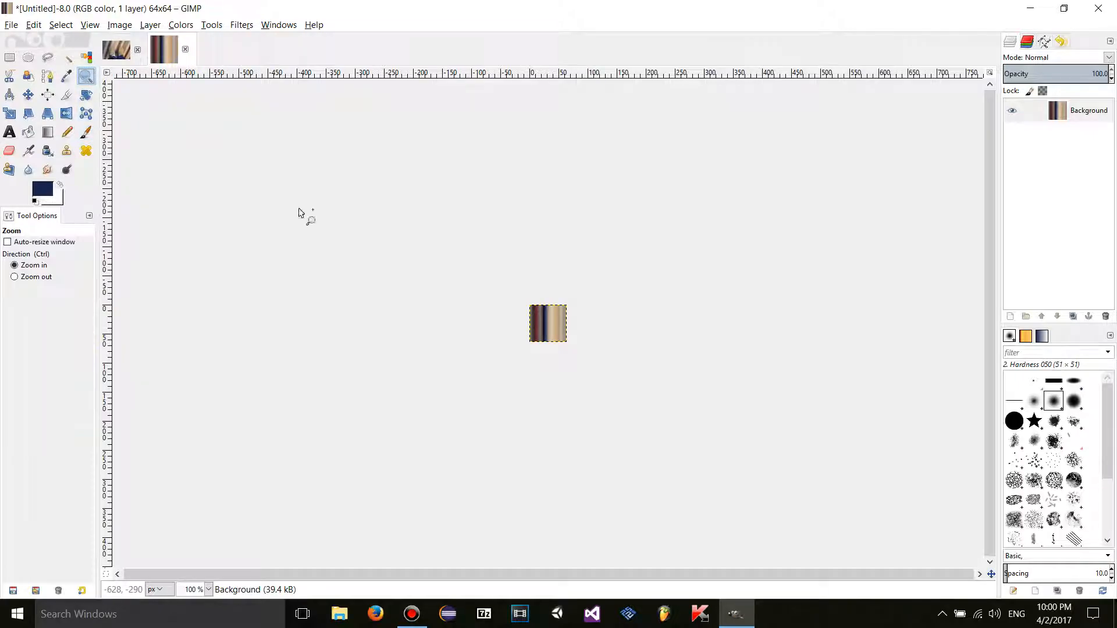
{"action": "left_click", "coordinate": [549, 319]}
{"action": "left_click", "coordinate": [549, 318]}
{"action": "left_click", "coordinate": [549, 319]}
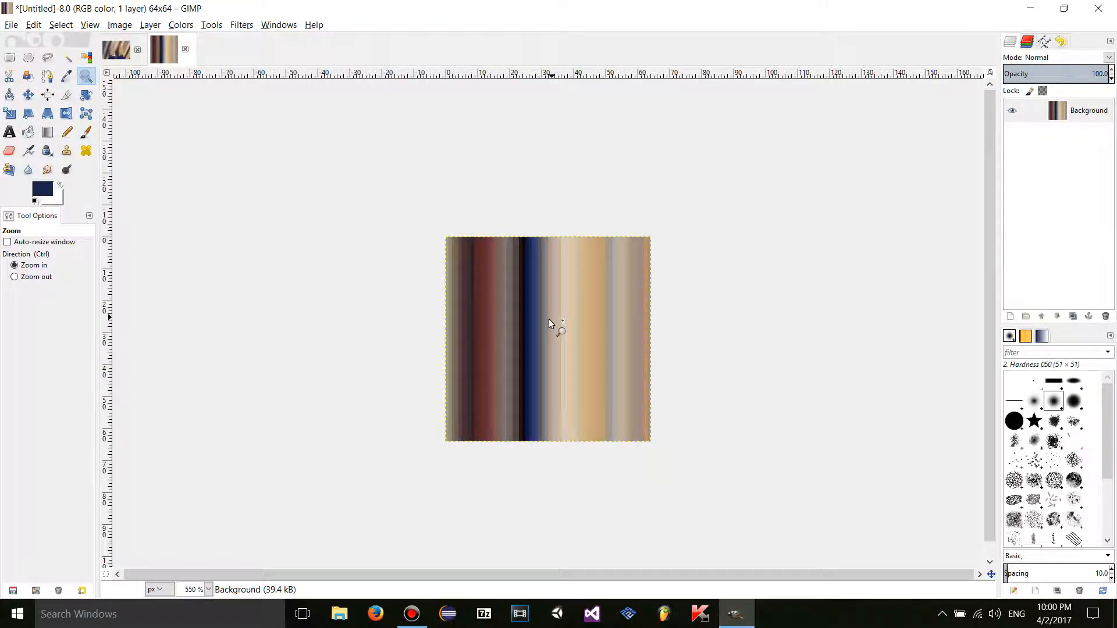
{"action": "left_click", "coordinate": [549, 318]}
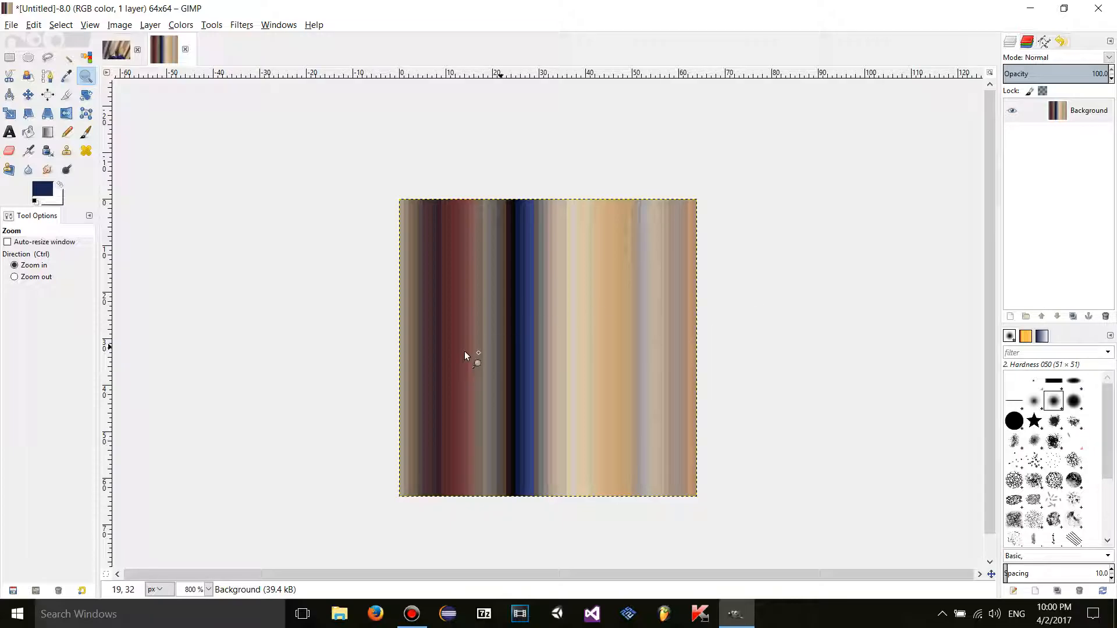
- Close the untitled palette image, discarding its changes
{"action": "left_click", "coordinate": [116, 49]}
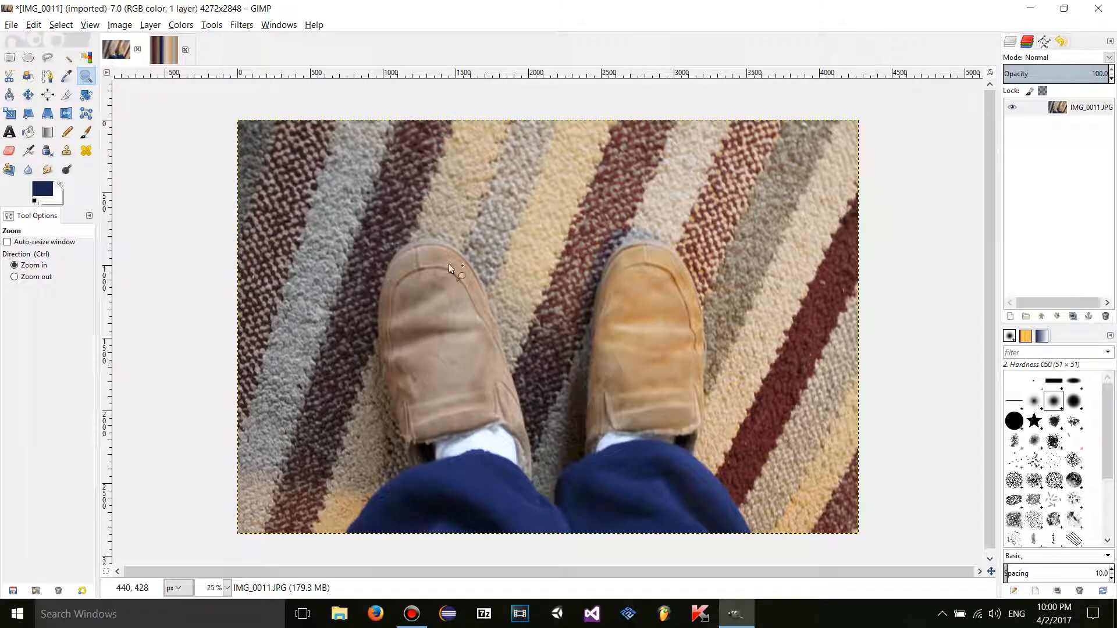
{"action": "left_click", "coordinate": [184, 50]}
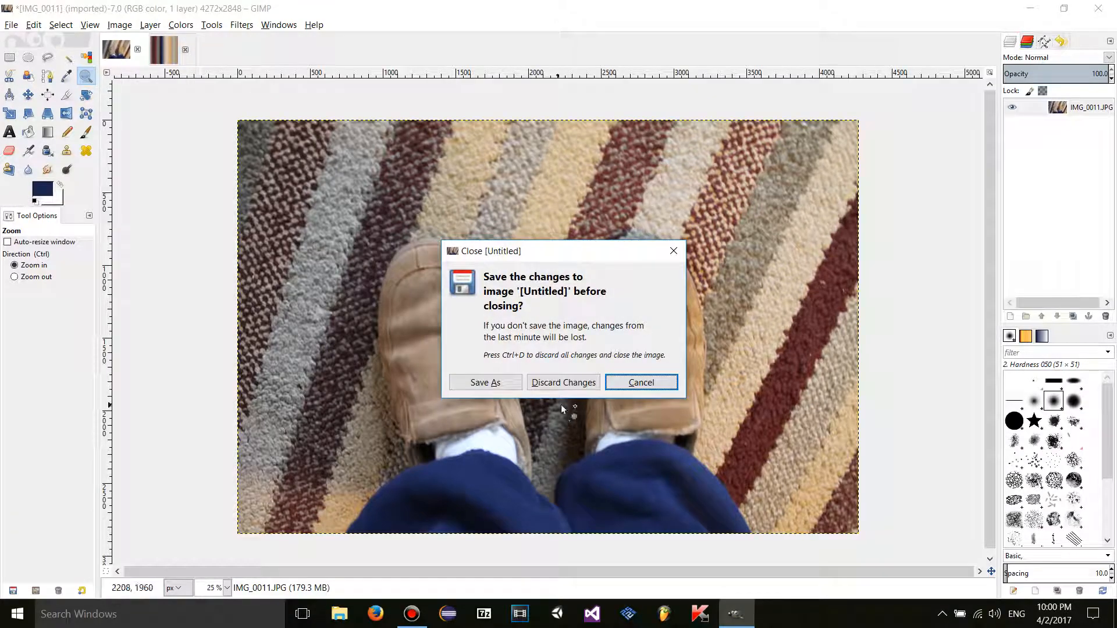
{"action": "left_click", "coordinate": [550, 381]}
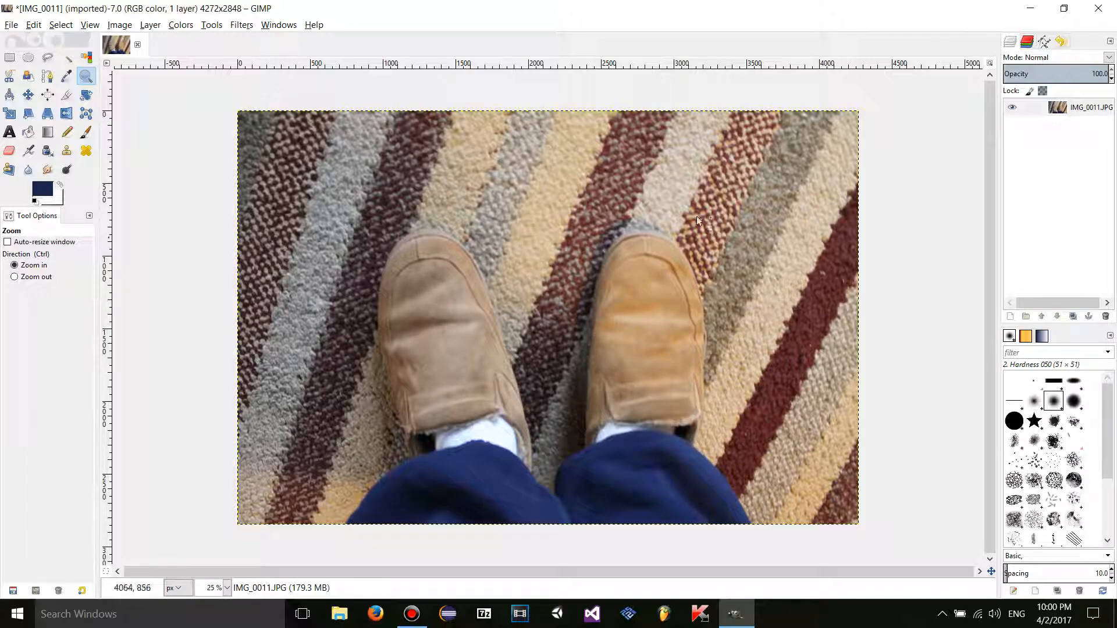
- Run Smooth Palette again at 700 × 7000 px with search depth 1024
{"action": "left_click", "coordinate": [180, 25]}
{"action": "mouse_move", "coordinate": [192, 247]}
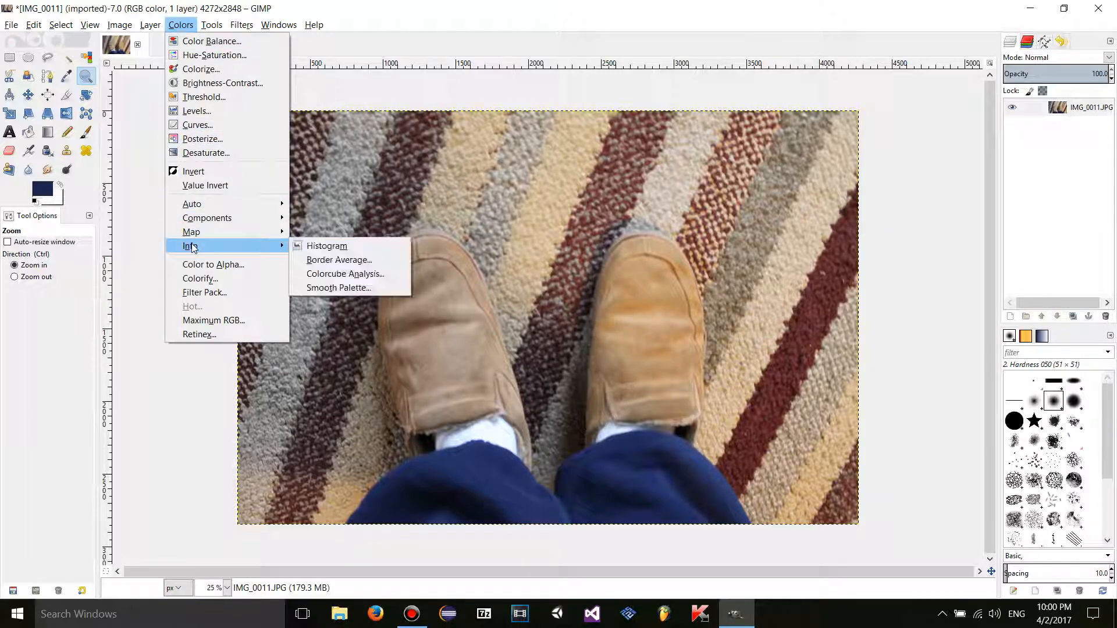
{"action": "left_click", "coordinate": [326, 287]}
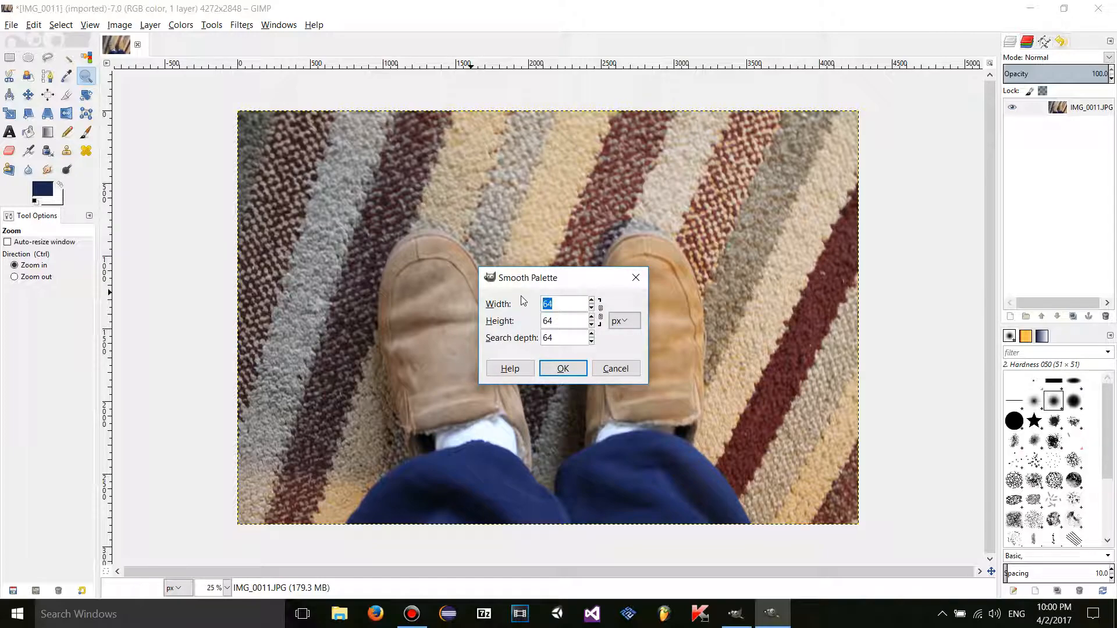
{"action": "type", "text": "700"}
{"action": "type", "text": "7000"}
{"action": "key", "text": "Tab"}
{"action": "left_click_drag", "start_coordinate": [576, 338], "coordinate": [547, 334]}
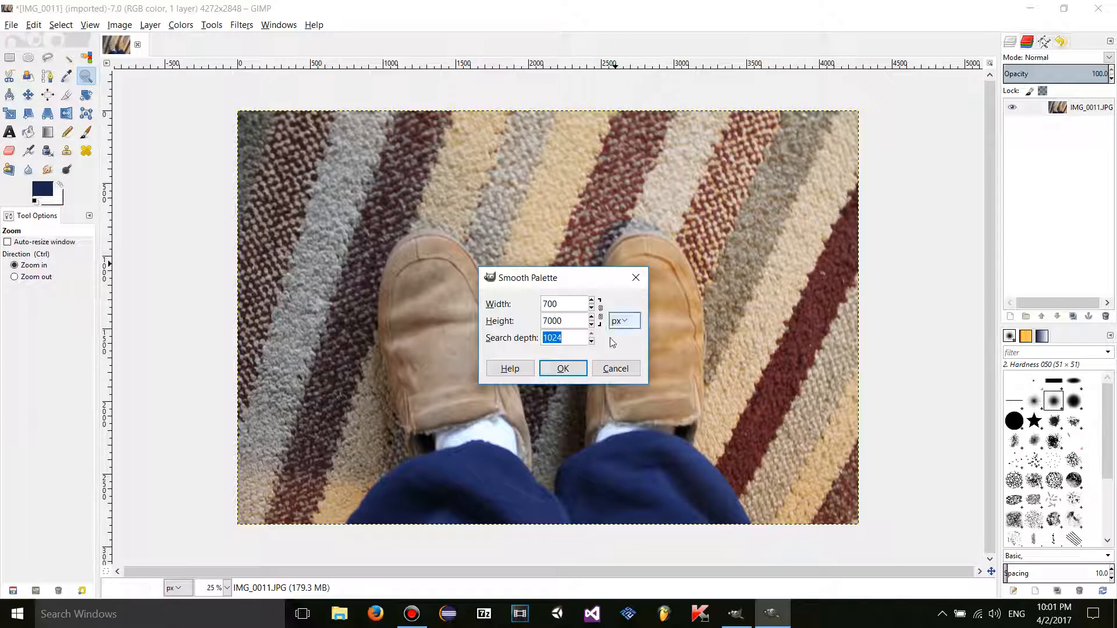
{"action": "type", "text": "1"}
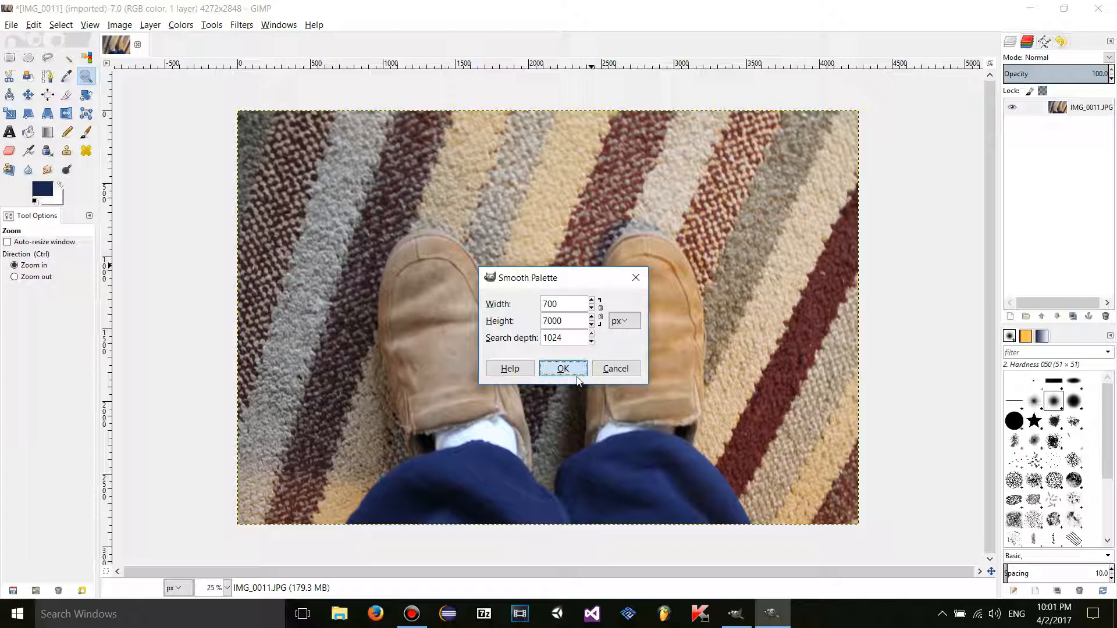
{"action": "left_click", "coordinate": [562, 368]}
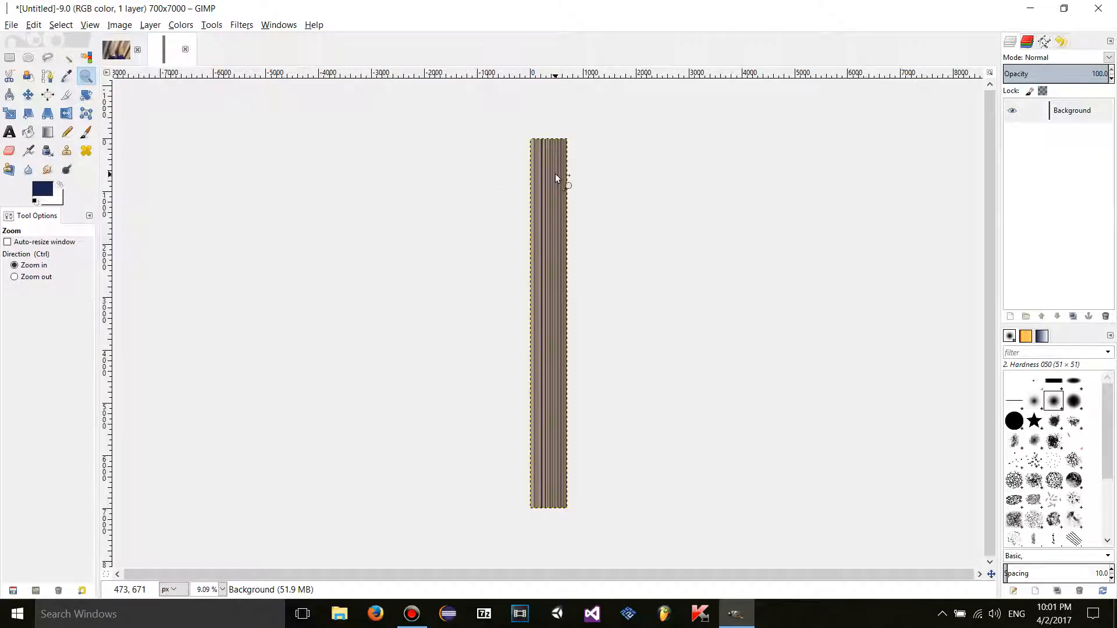
- Inspect the striped palette at 100% and 200% zoom, then zoom back out
{"action": "key", "text": "1"}
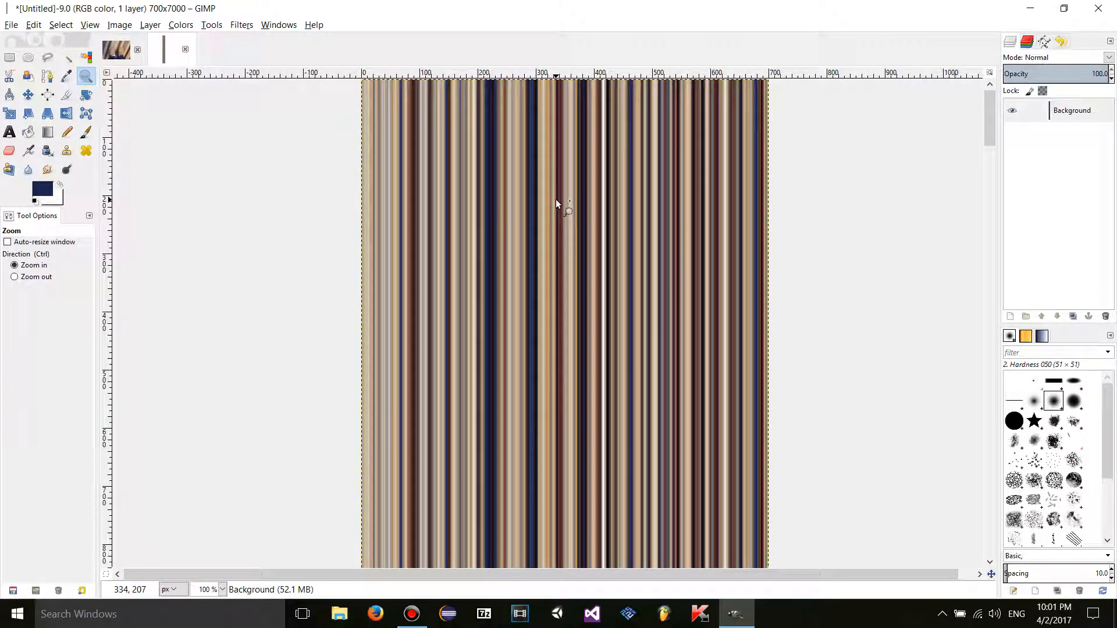
{"action": "key", "text": "2"}
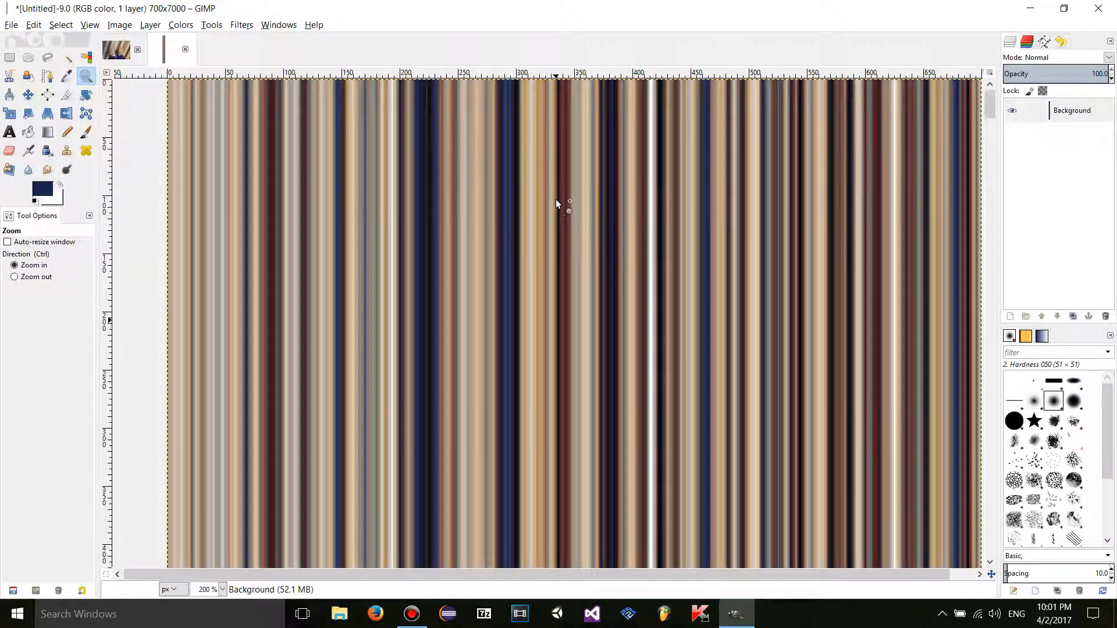
{"action": "left_click", "coordinate": [557, 199], "text": "ctrl"}
{"action": "scroll", "coordinate": [556, 199], "scroll_direction": "down", "scroll_amount": 20}
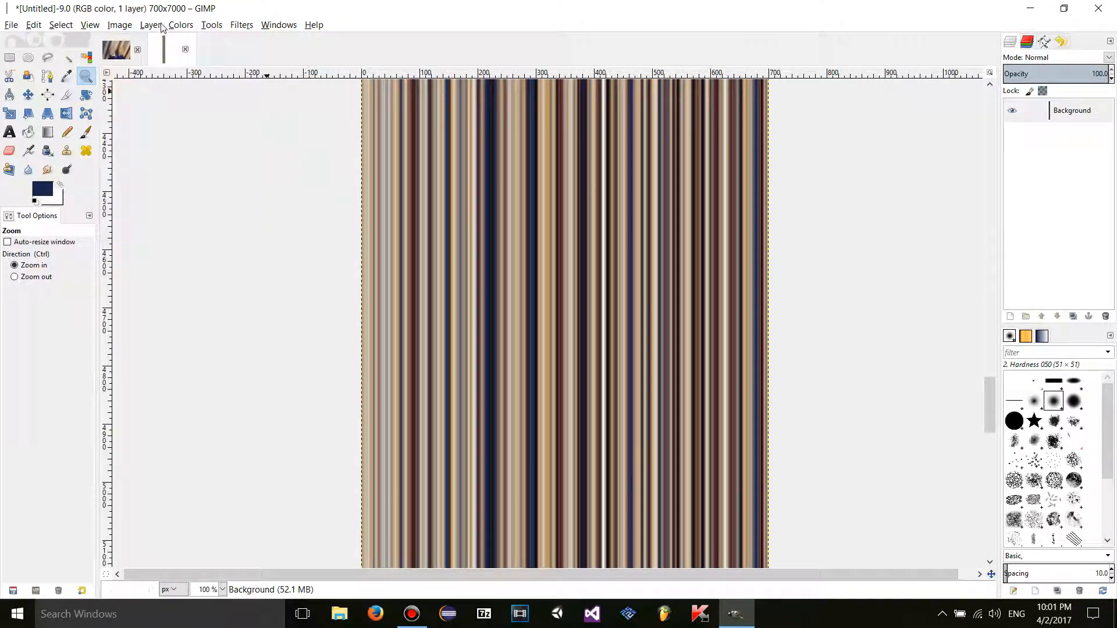
- Browse the Colors > Info and Map submenus without choosing anything
{"action": "left_click", "coordinate": [180, 25]}
{"action": "mouse_move", "coordinate": [236, 253]}
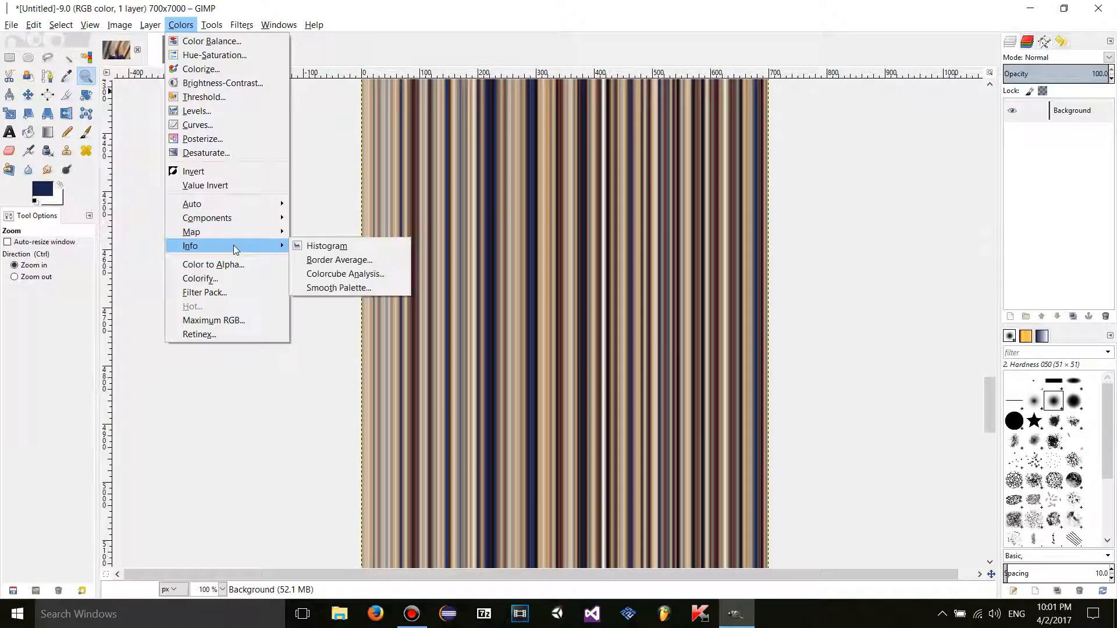
{"action": "mouse_move", "coordinate": [211, 229]}
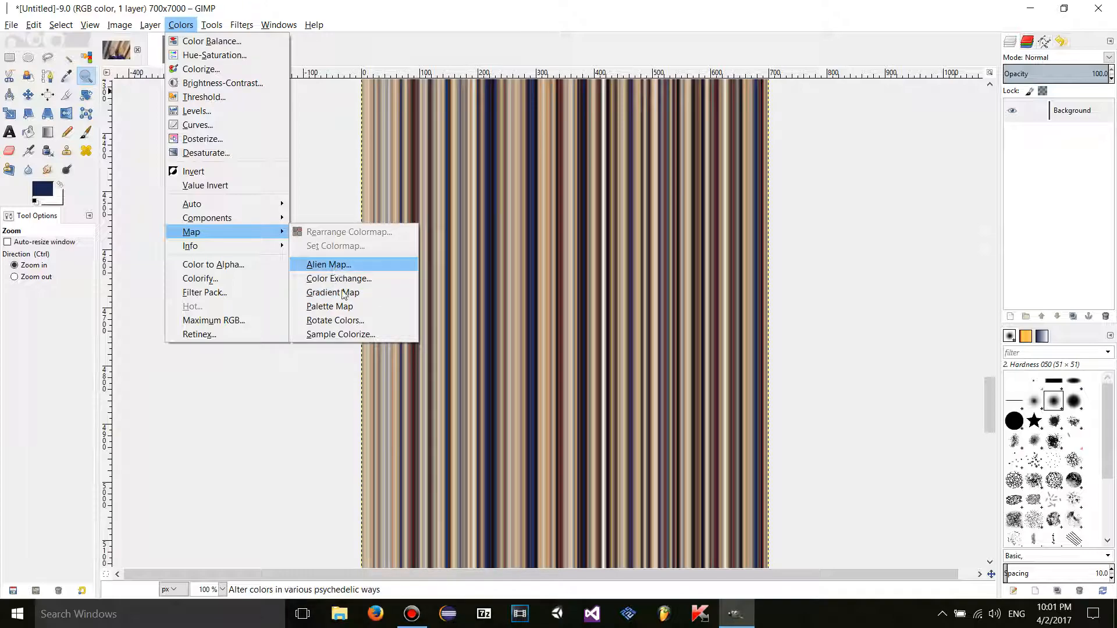
{"action": "key", "text": "Escape"}
- Close the untitled palette image, discarding its changes
{"action": "left_click", "coordinate": [185, 49]}
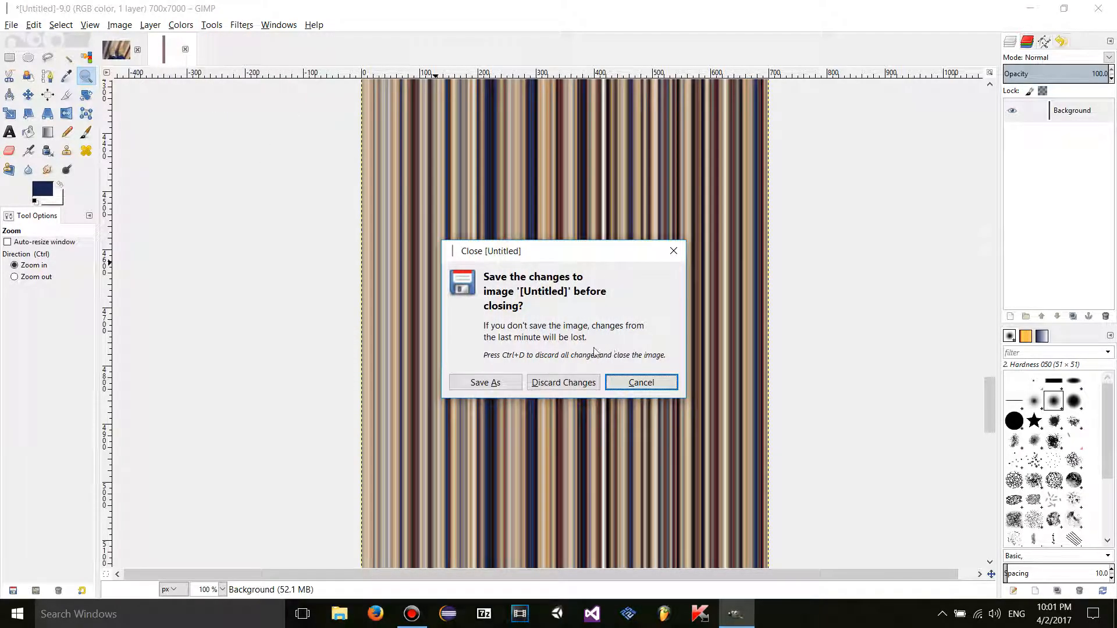
{"action": "left_click", "coordinate": [563, 382]}
{"action": "left_click", "coordinate": [181, 24]}
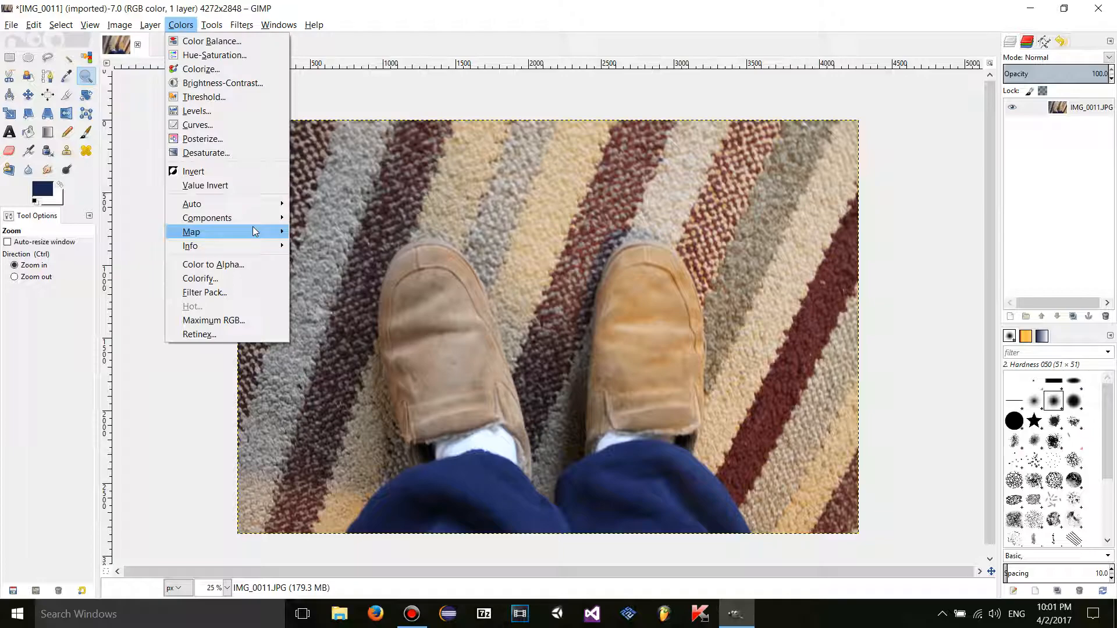
- Apply Colors > Map > Alien Map to the carpet photo with default frequencies
{"action": "mouse_move", "coordinate": [254, 232]}
{"action": "left_click", "coordinate": [344, 264]}
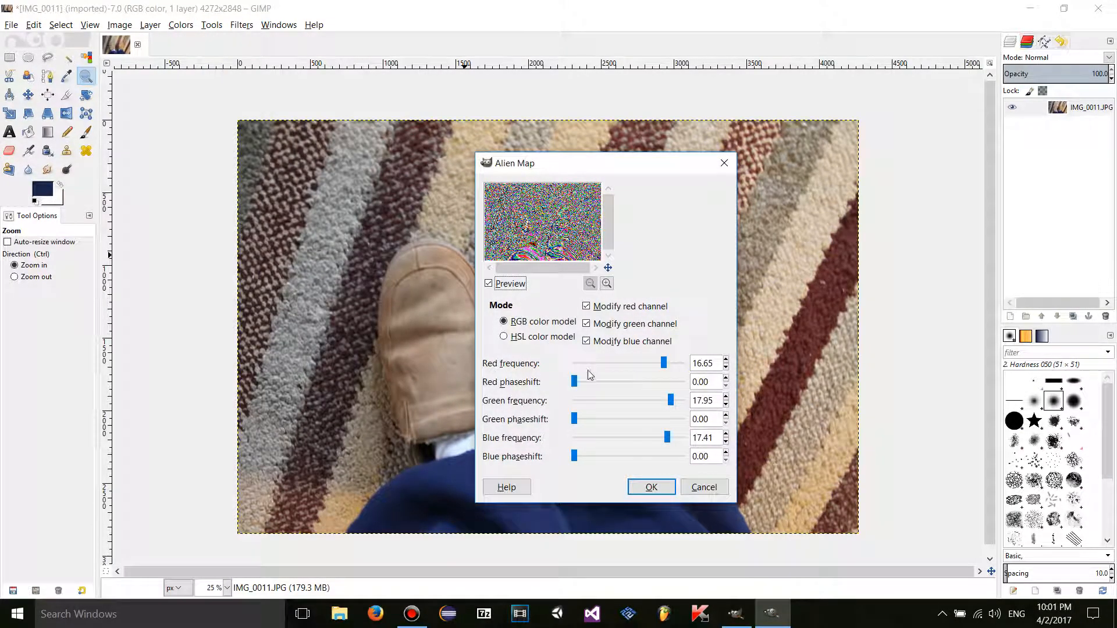
{"action": "left_click", "coordinate": [651, 487]}
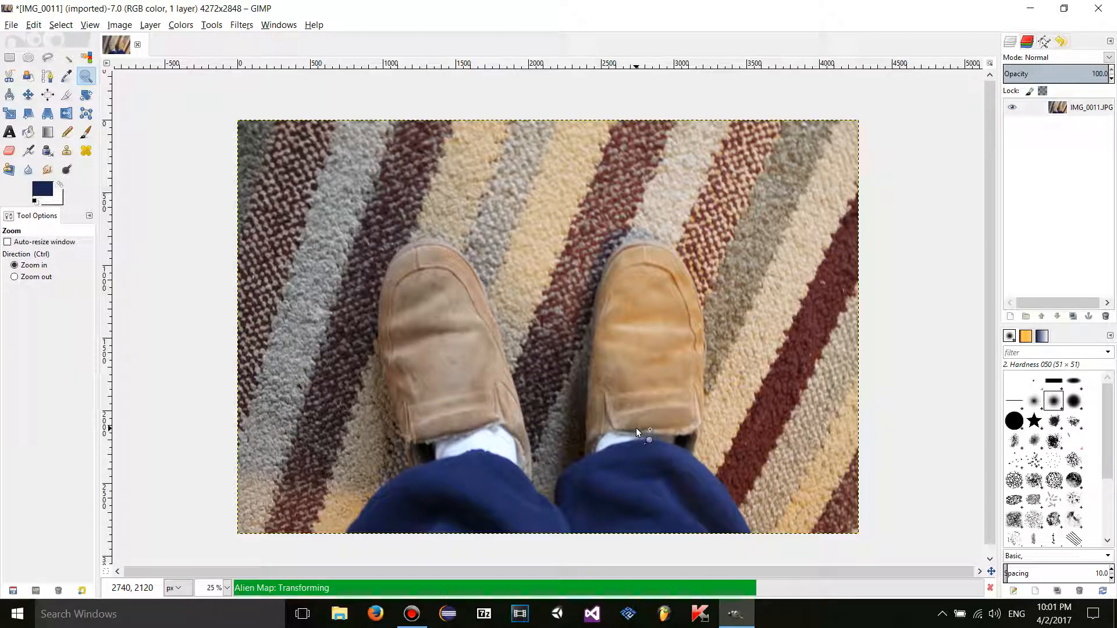
{"action": "left_click", "coordinate": [241, 25]}
{"action": "key", "text": "Escape"}
{"action": "left_click", "coordinate": [181, 25]}
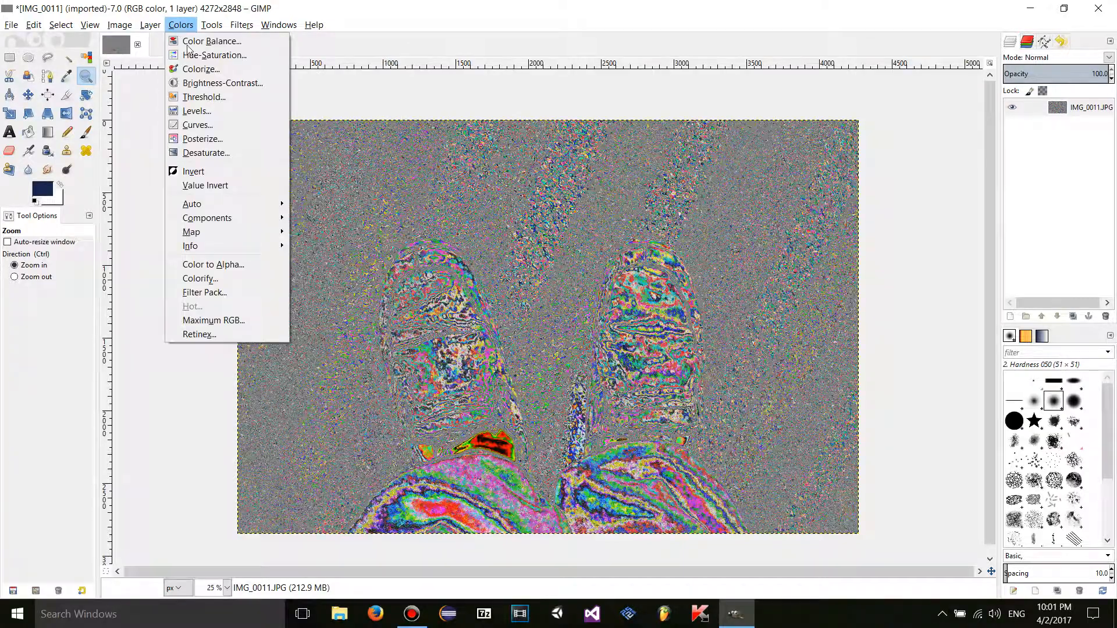
{"action": "mouse_move", "coordinate": [229, 238]}
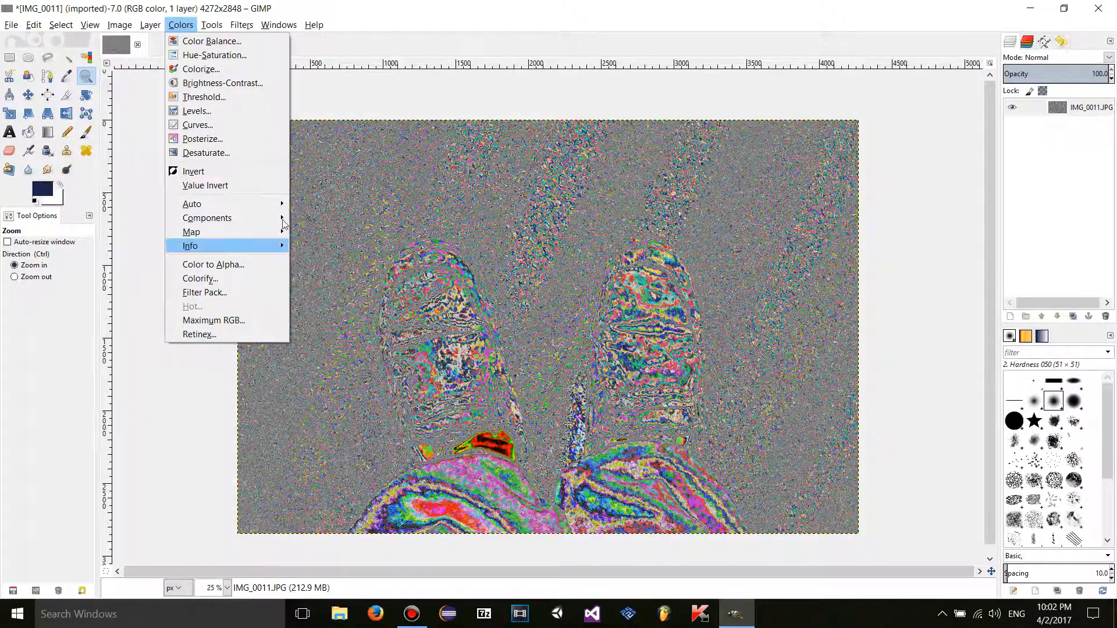
{"action": "left_click", "coordinate": [180, 27]}
{"action": "left_click", "coordinate": [181, 27]}
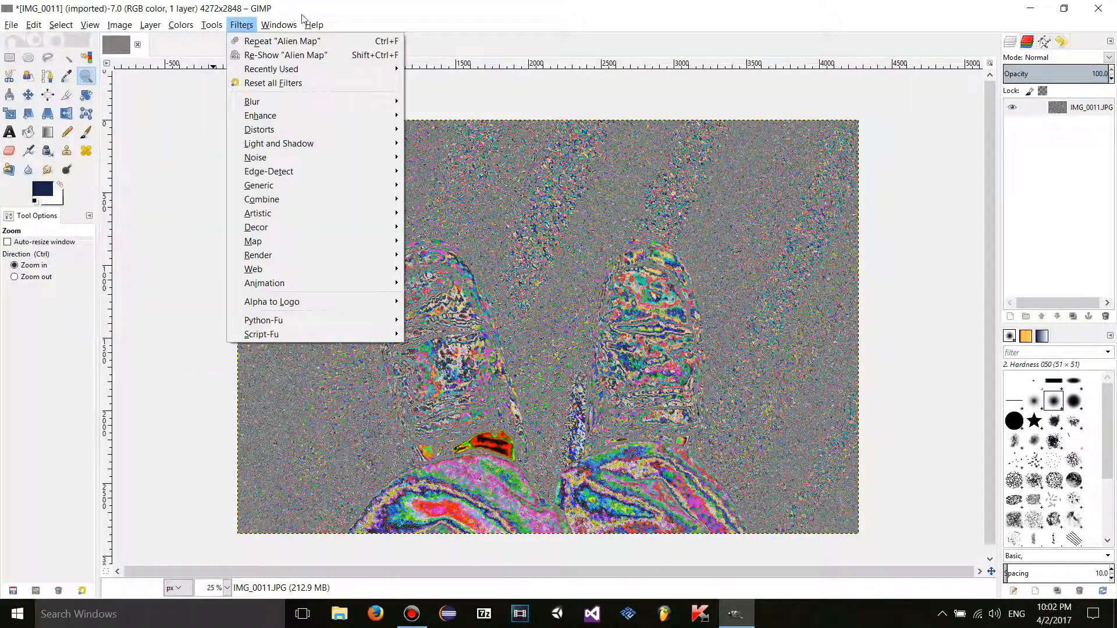
{"action": "left_click", "coordinate": [468, 93]}
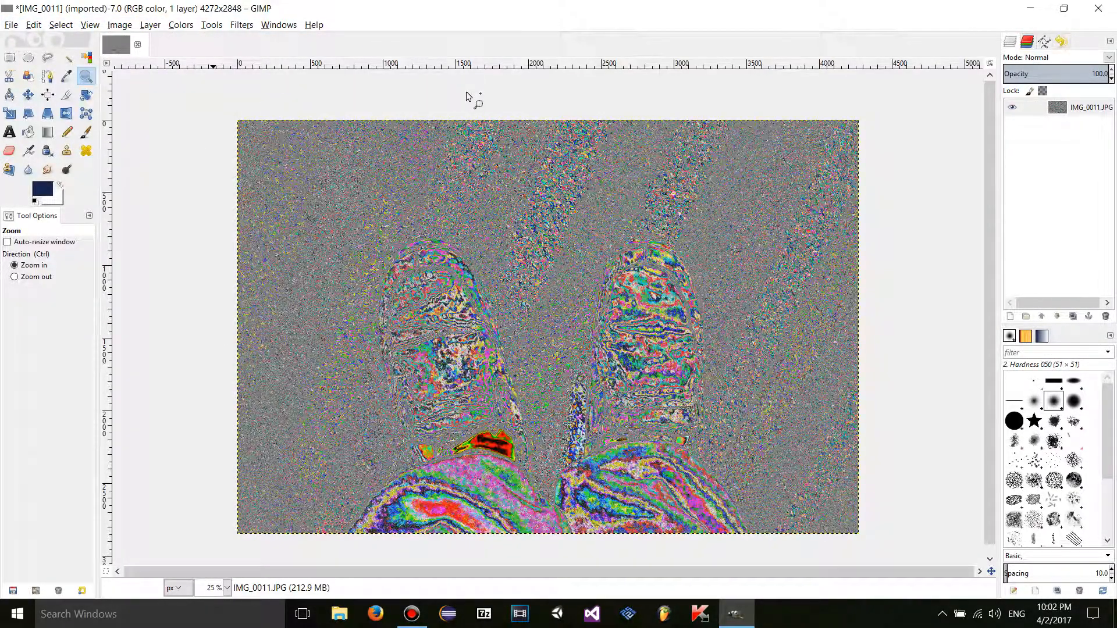